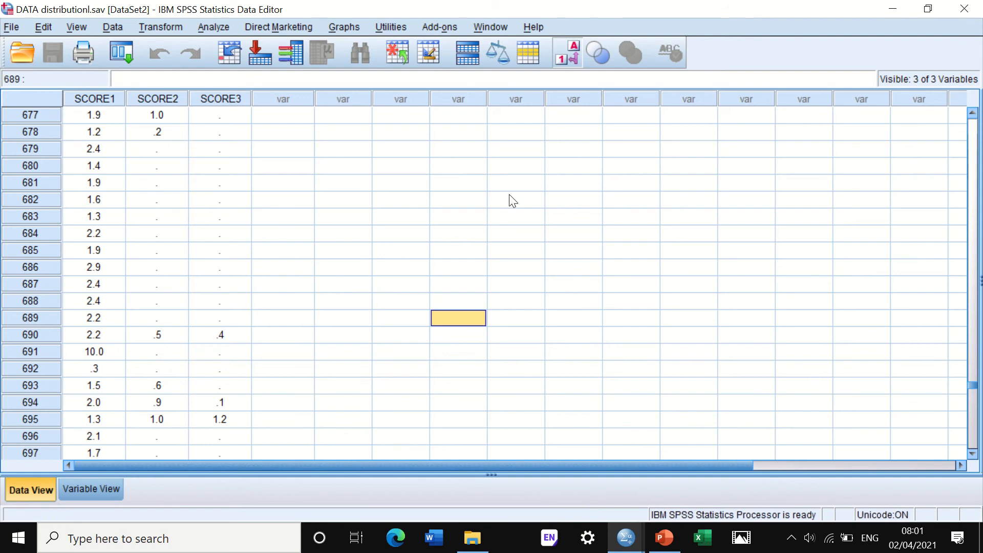
Step: Reset the legacy Histogram settings and create a histogram of SCORE1 with the normal curve displayed
{"action": "left_click", "coordinate": [339, 26]}
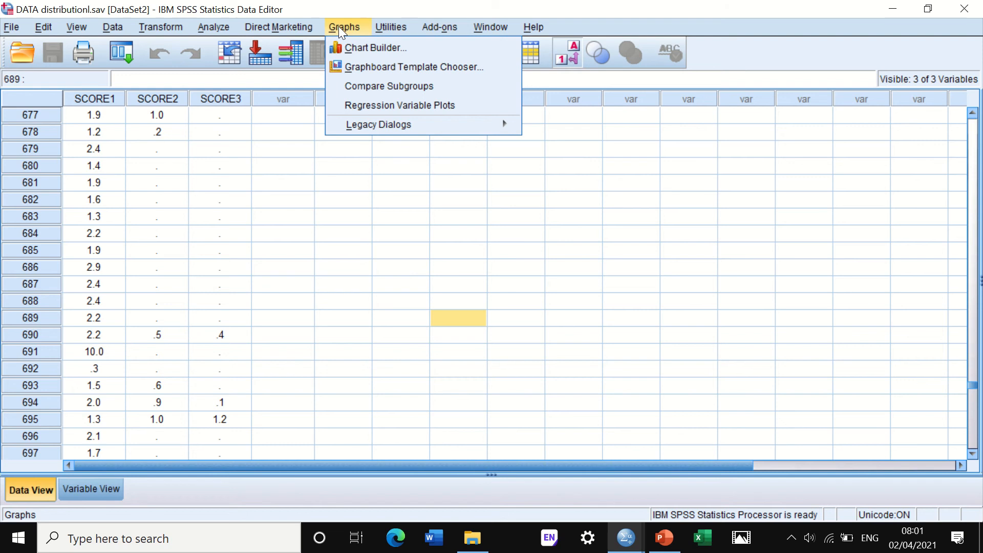
{"action": "mouse_move", "coordinate": [353, 128]}
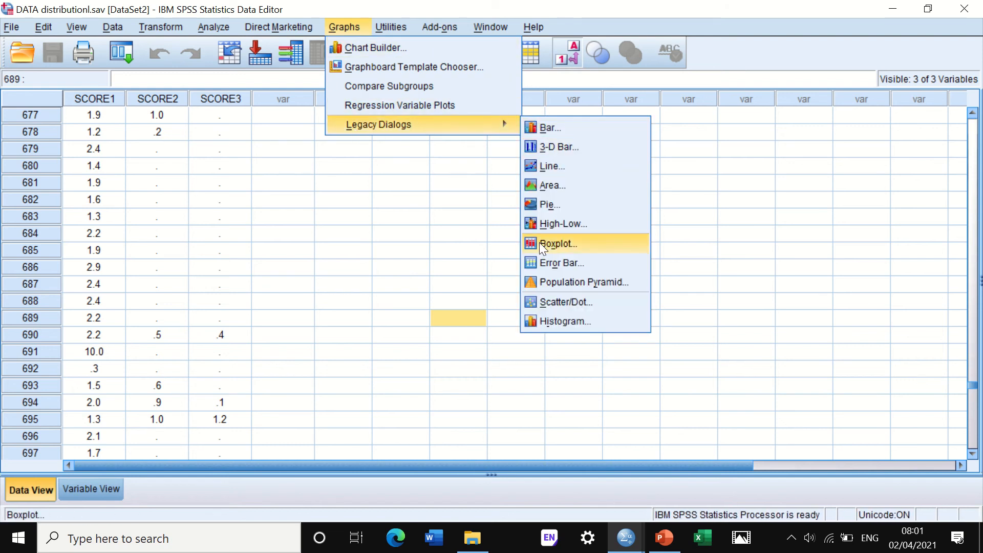
{"action": "left_click", "coordinate": [542, 325]}
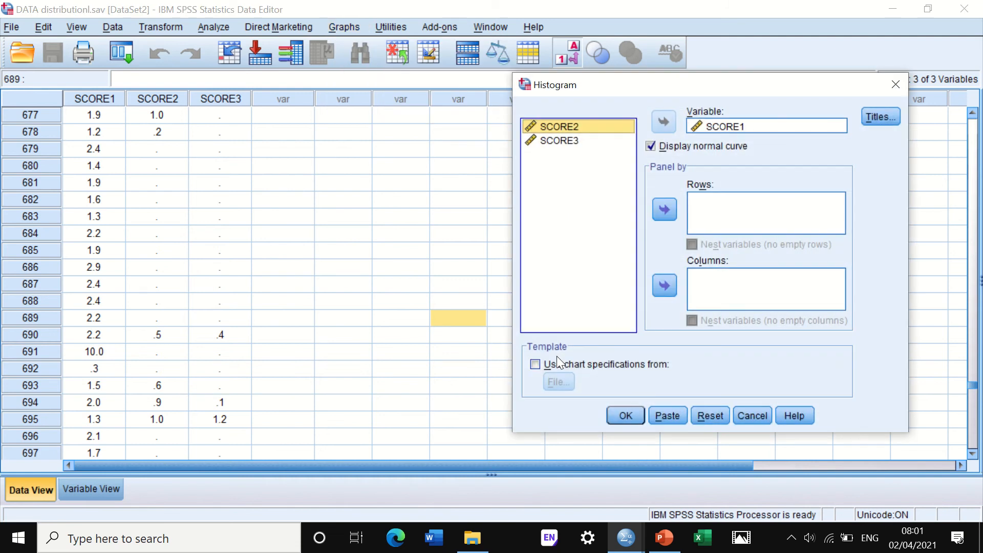
{"action": "left_click", "coordinate": [709, 418]}
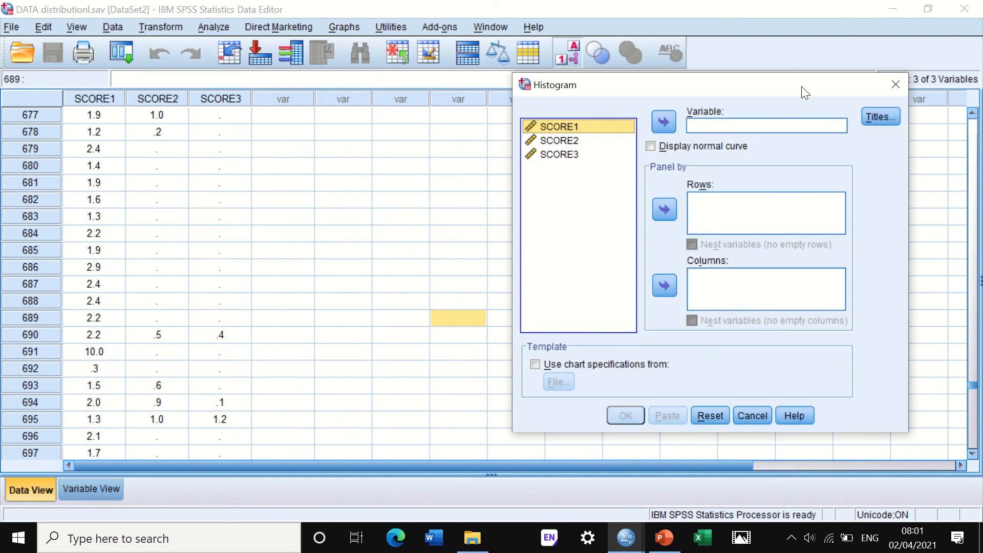
{"action": "left_click_drag", "start_coordinate": [800, 85], "coordinate": [686, 71]}
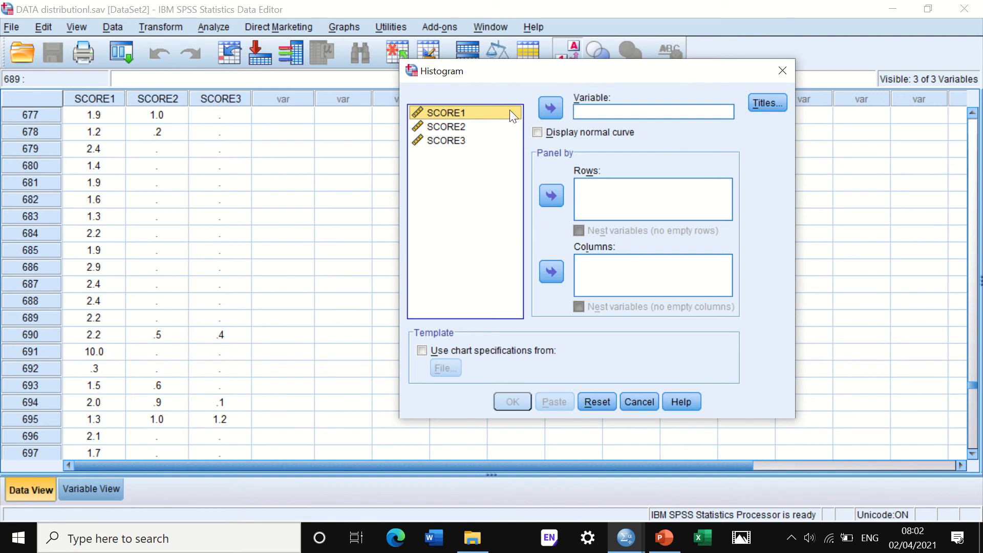
{"action": "left_click", "coordinate": [548, 107]}
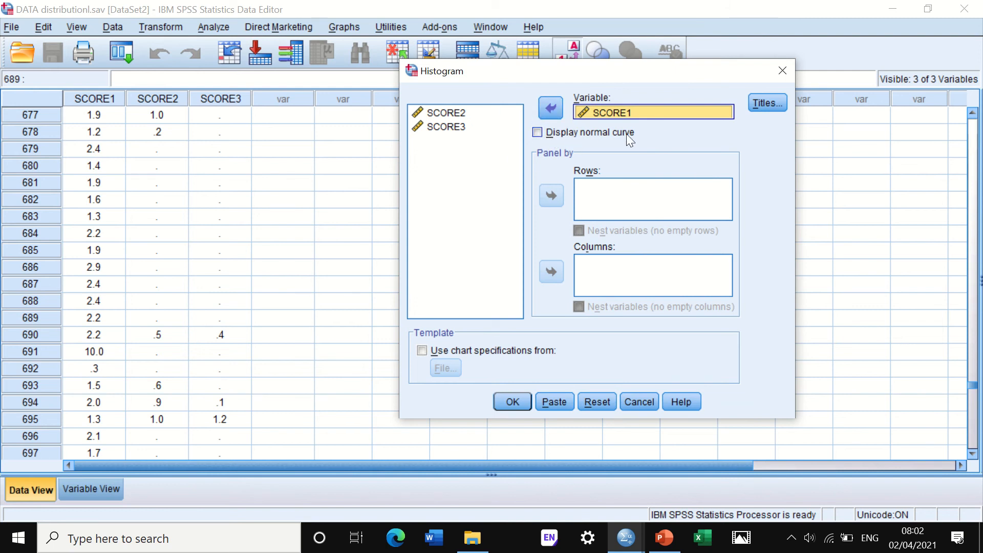
{"action": "left_click", "coordinate": [536, 133]}
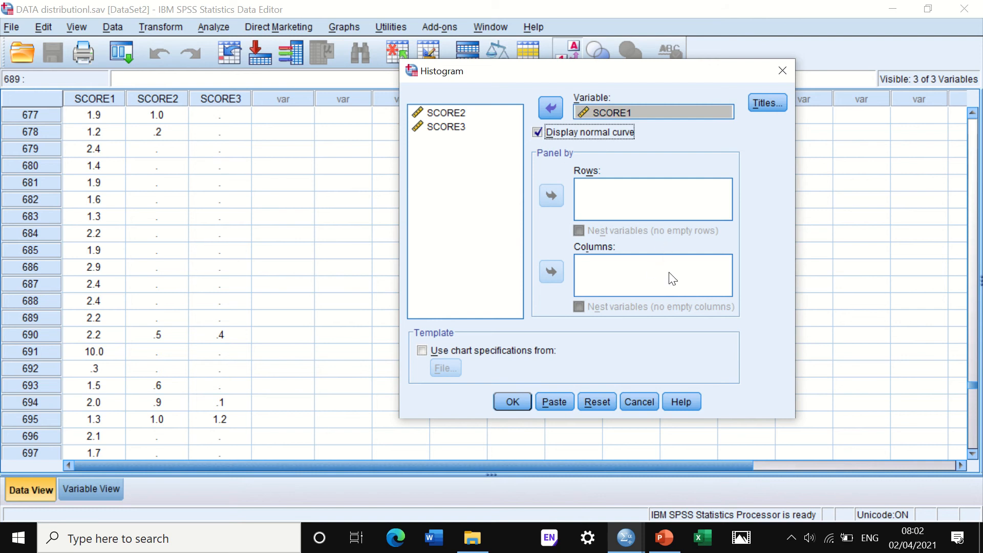
{"action": "left_click", "coordinate": [513, 401]}
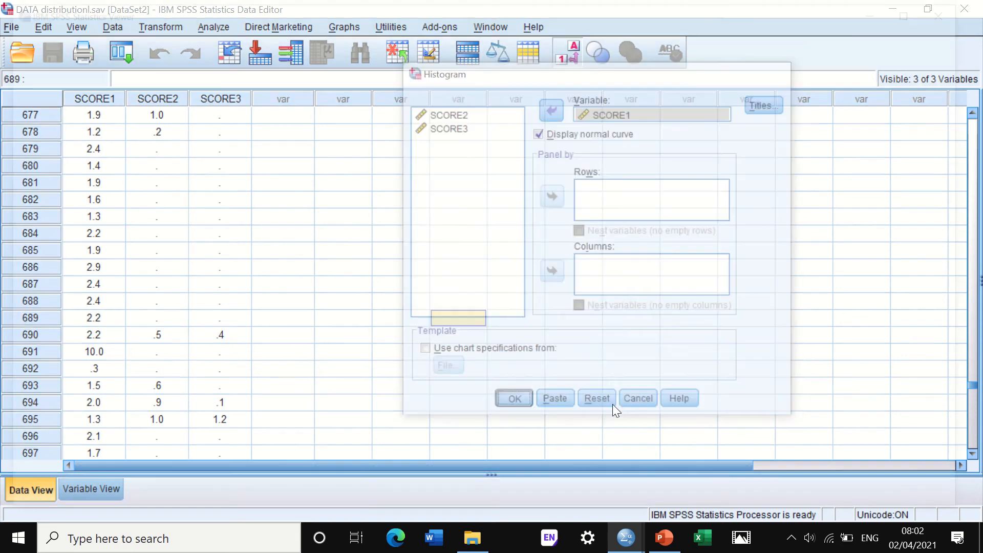
Step: Examine the SCORE1 histogram, including its normal curve, horizontal axis range and summary statistics
{"action": "scroll", "coordinate": [612, 333], "scroll_direction": "down", "scroll_amount": 3}
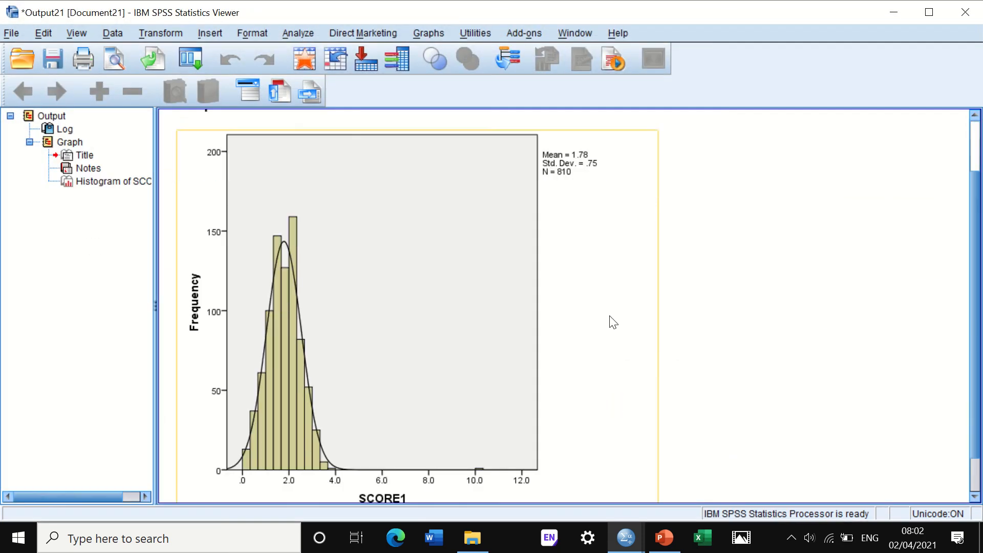
{"action": "scroll", "coordinate": [613, 323], "scroll_direction": "down", "scroll_amount": 2}
{"action": "scroll", "coordinate": [612, 338], "scroll_direction": "up", "scroll_amount": 5}
{"action": "scroll", "coordinate": [612, 341], "scroll_direction": "down", "scroll_amount": 3}
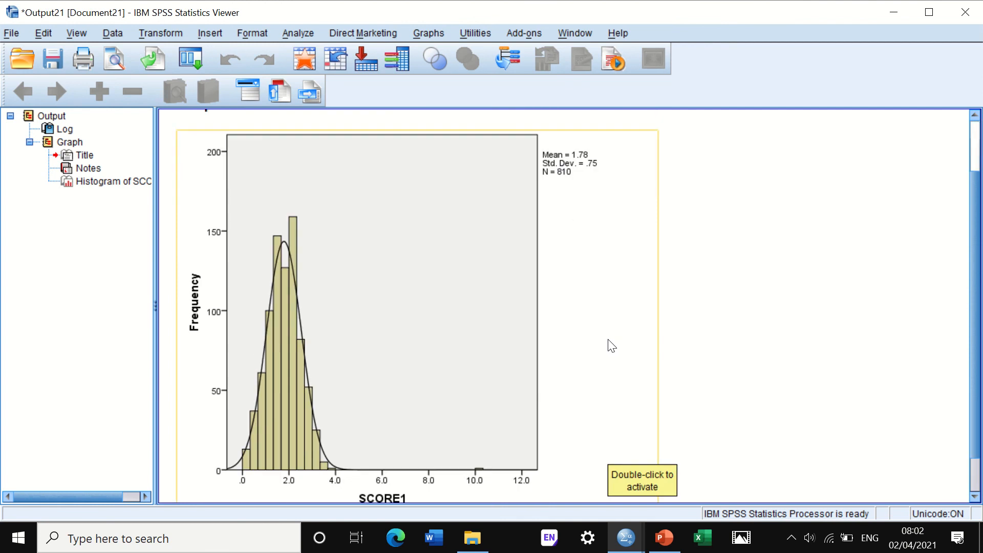
{"action": "scroll", "coordinate": [364, 273], "scroll_direction": "down", "scroll_amount": 2}
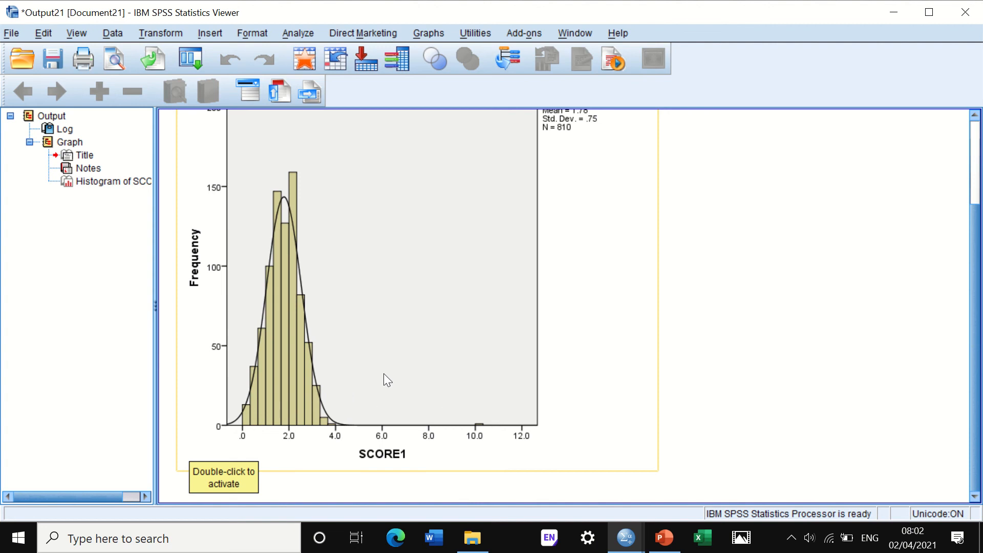
{"action": "scroll", "coordinate": [384, 374], "scroll_direction": "up", "scroll_amount": 3}
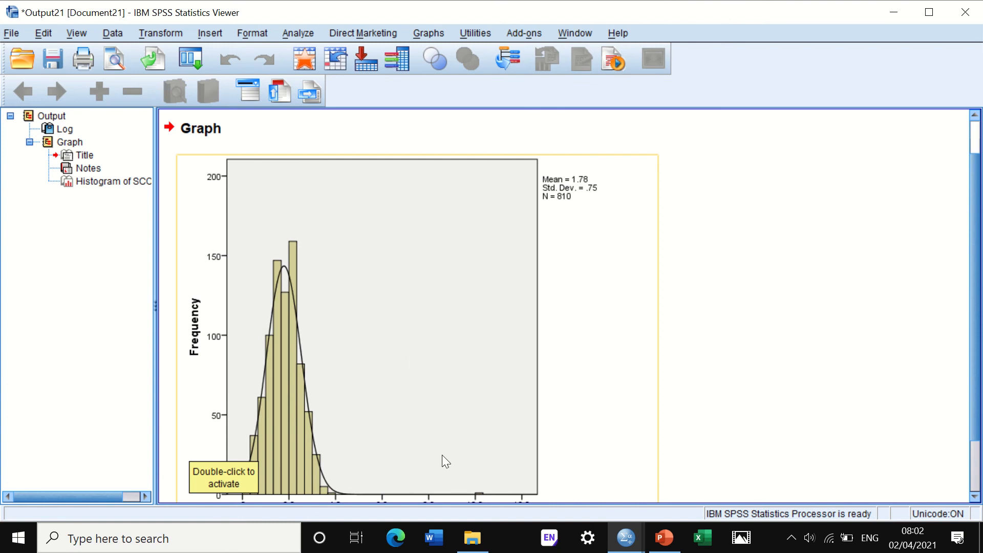
{"action": "scroll", "coordinate": [467, 374], "scroll_direction": "down", "scroll_amount": 3}
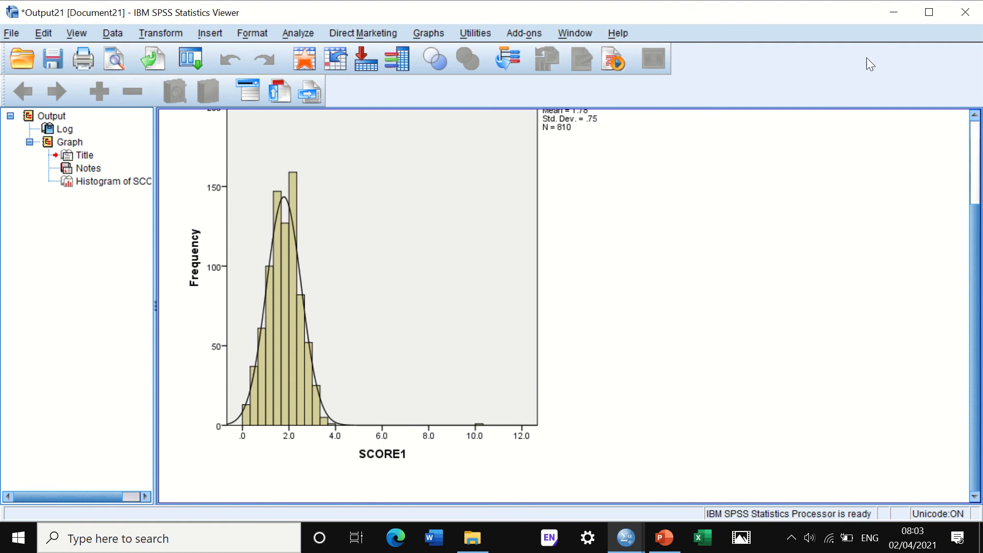
Step: Return to the data set and build a simple histogram with SCORE1 on the X-axis using Chart Builder
{"action": "left_click", "coordinate": [894, 16]}
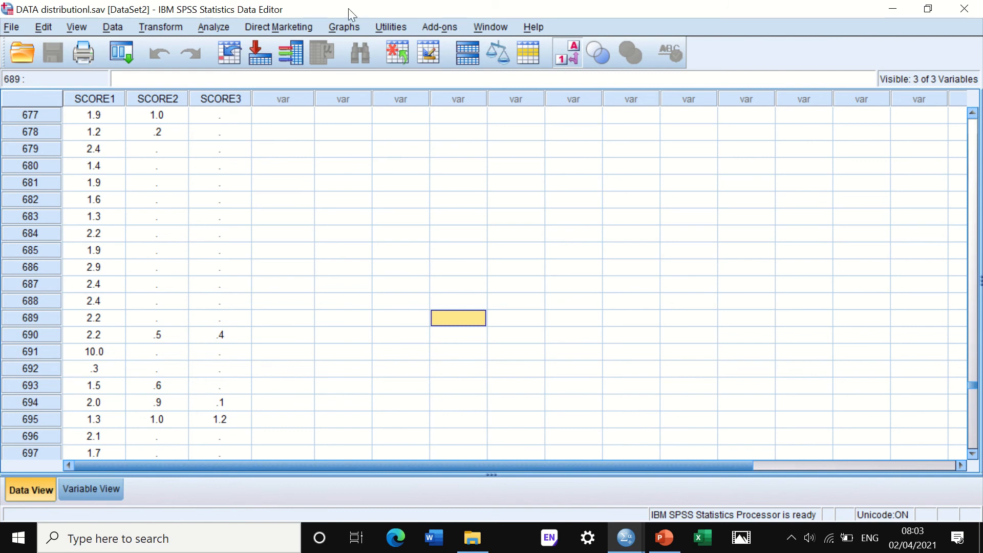
{"action": "mouse_move", "coordinate": [348, 8]}
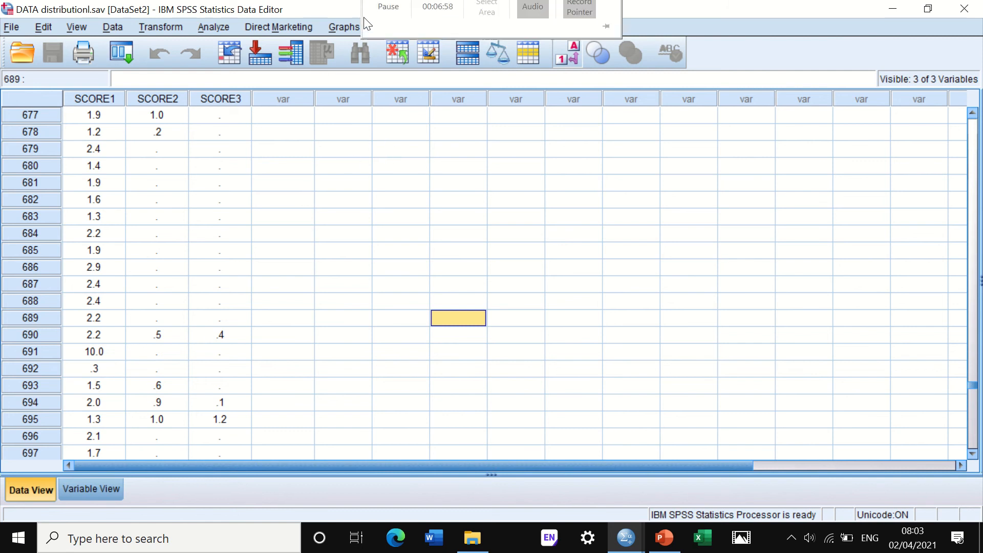
{"action": "left_click", "coordinate": [338, 27]}
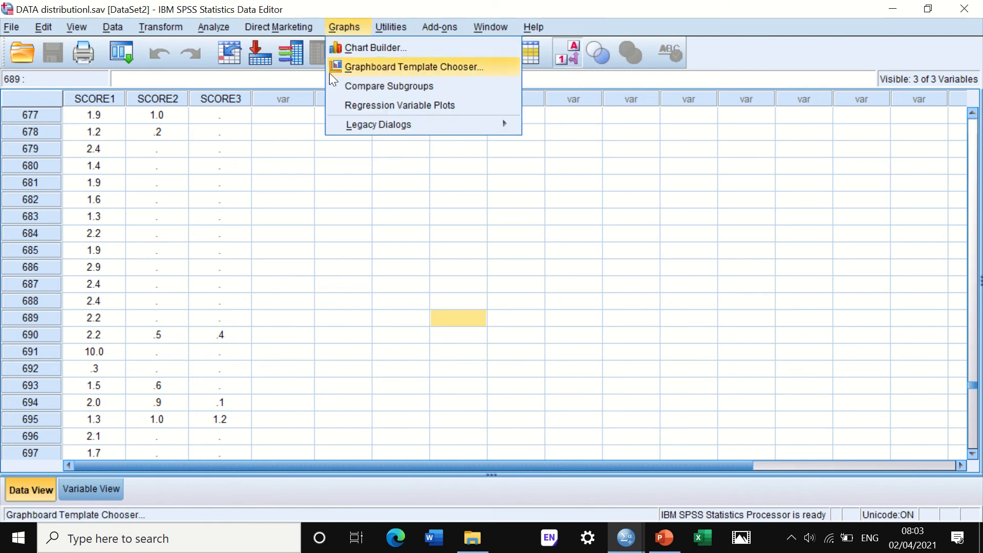
{"action": "left_click", "coordinate": [361, 47]}
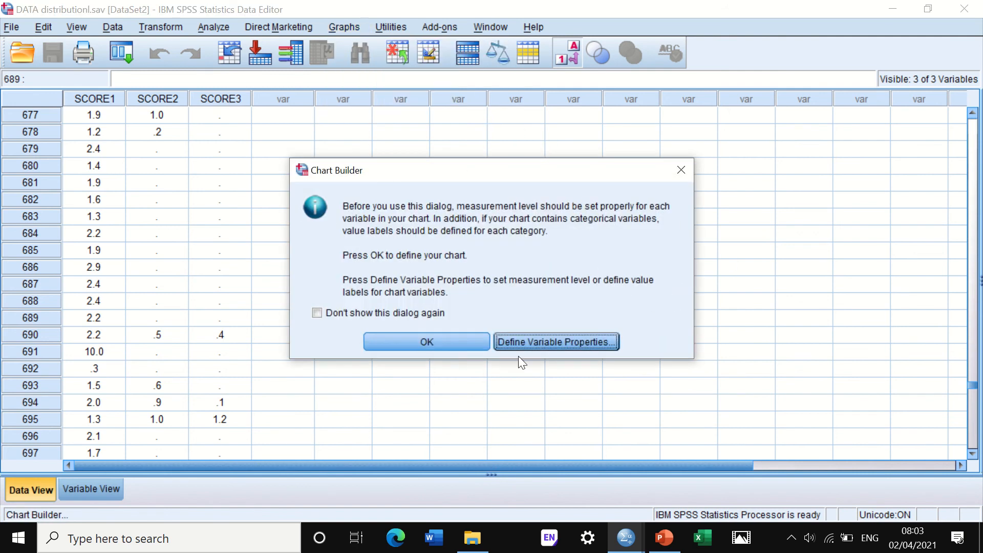
{"action": "left_click", "coordinate": [417, 343]}
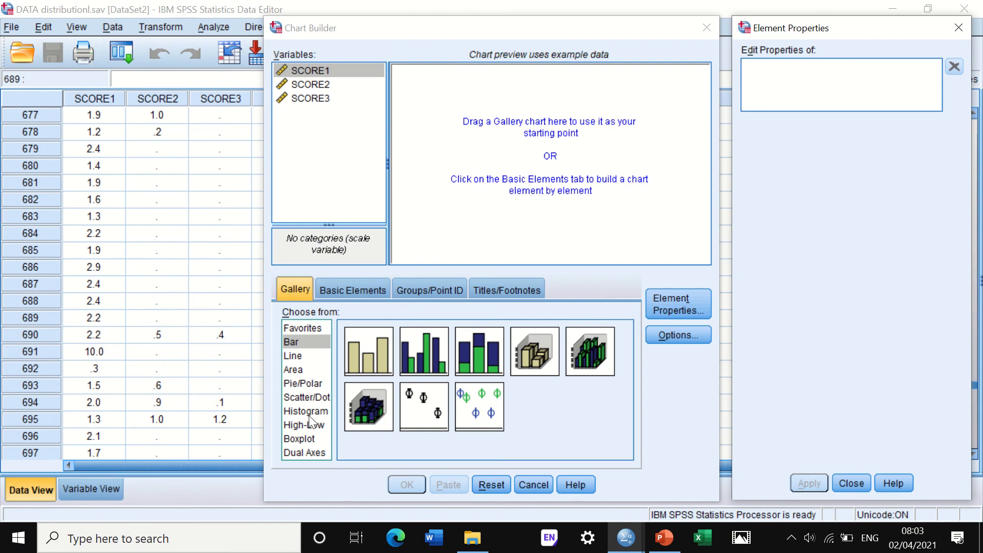
{"action": "left_click", "coordinate": [294, 413]}
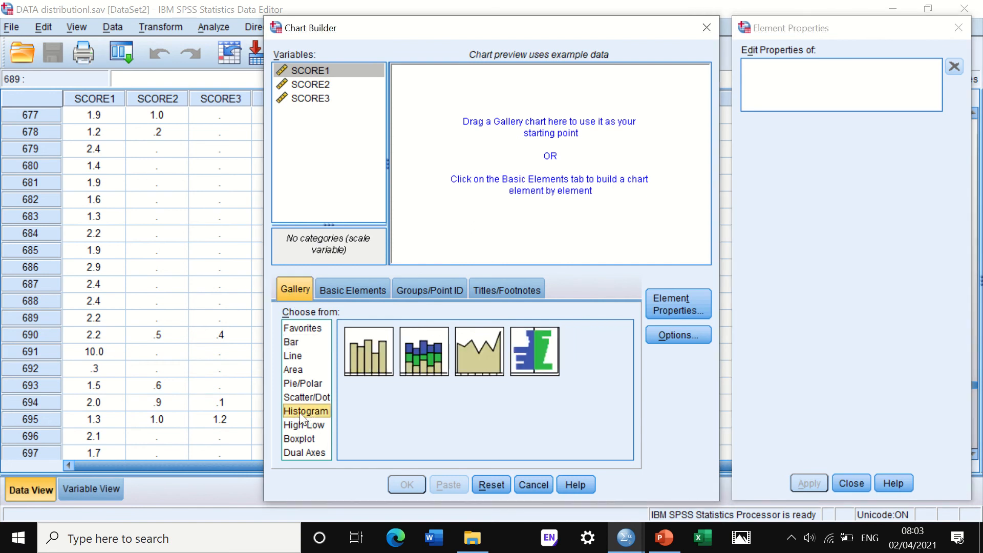
{"action": "left_click_drag", "start_coordinate": [366, 357], "coordinate": [489, 159]}
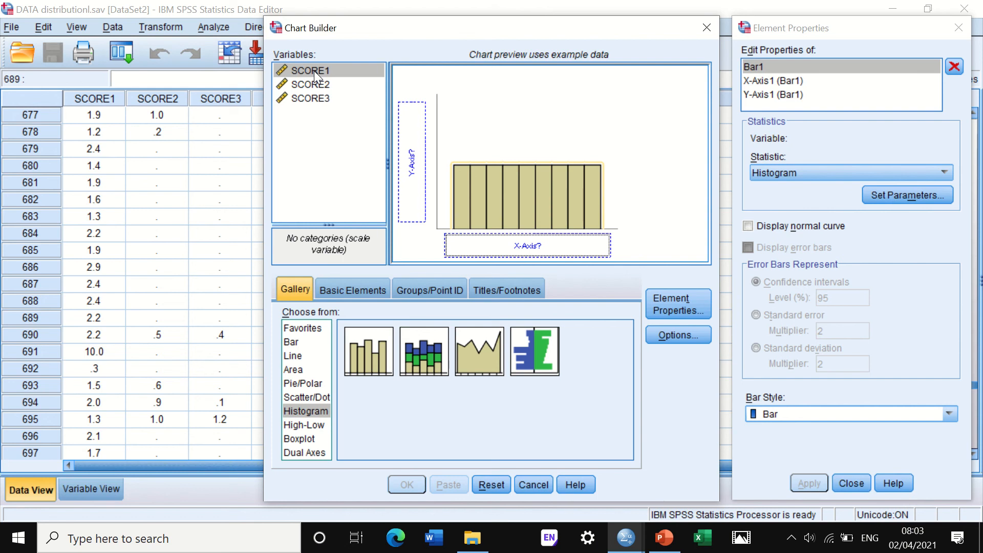
{"action": "left_click_drag", "start_coordinate": [303, 69], "coordinate": [515, 249]}
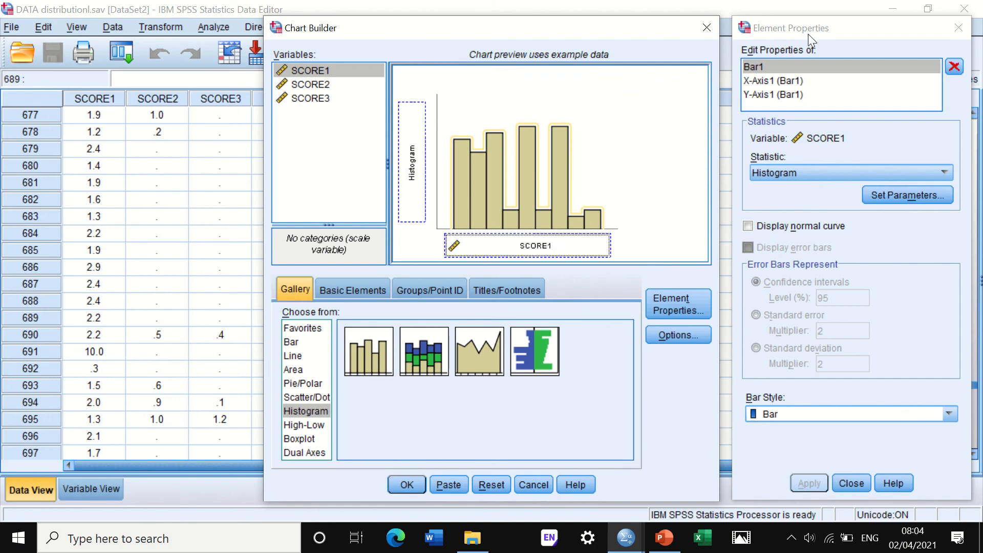
{"action": "left_click", "coordinate": [406, 486]}
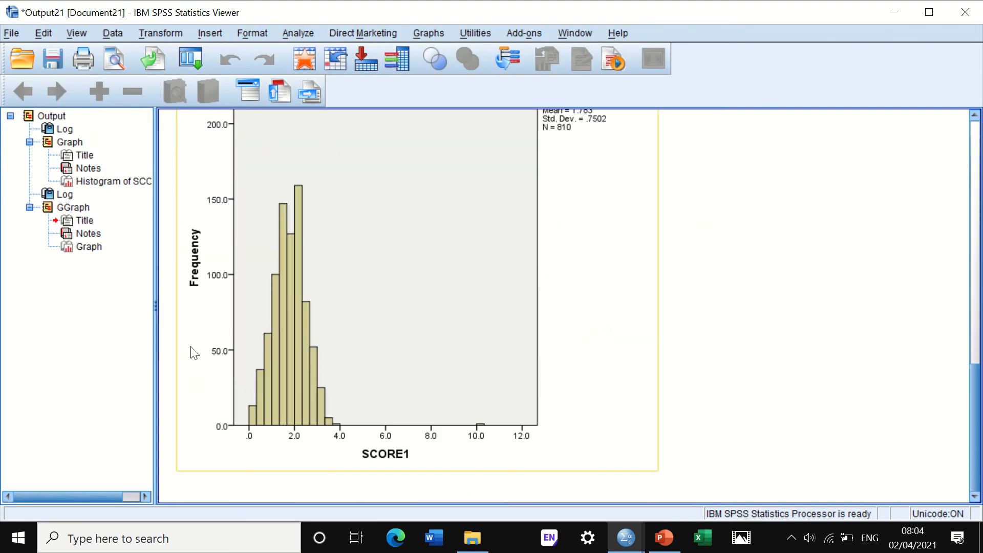
Step: Add a normal distribution curve to the new SCORE1 histogram in the Chart Editor and return to the output
{"action": "scroll", "coordinate": [514, 303], "scroll_direction": "up", "scroll_amount": 2}
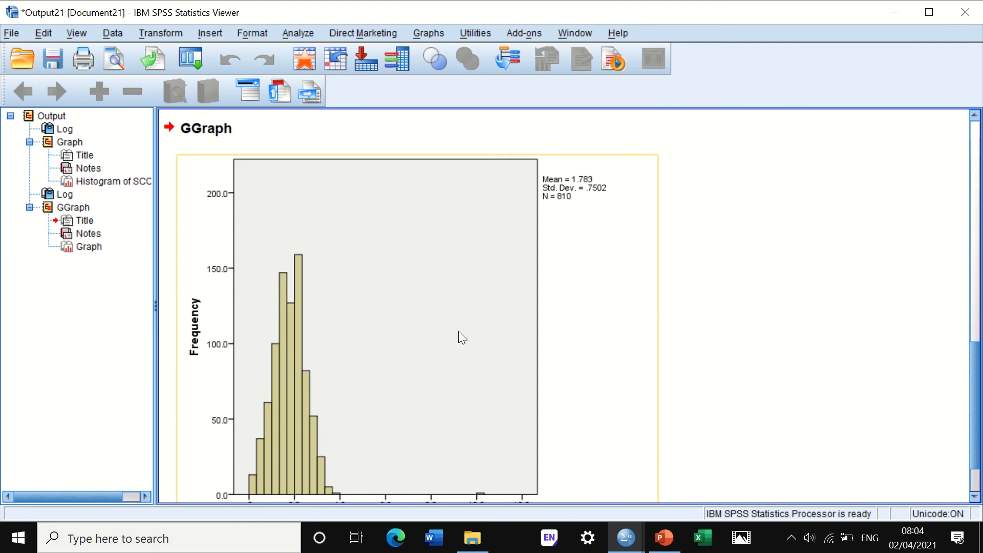
{"action": "scroll", "coordinate": [379, 263], "scroll_direction": "down", "scroll_amount": 2}
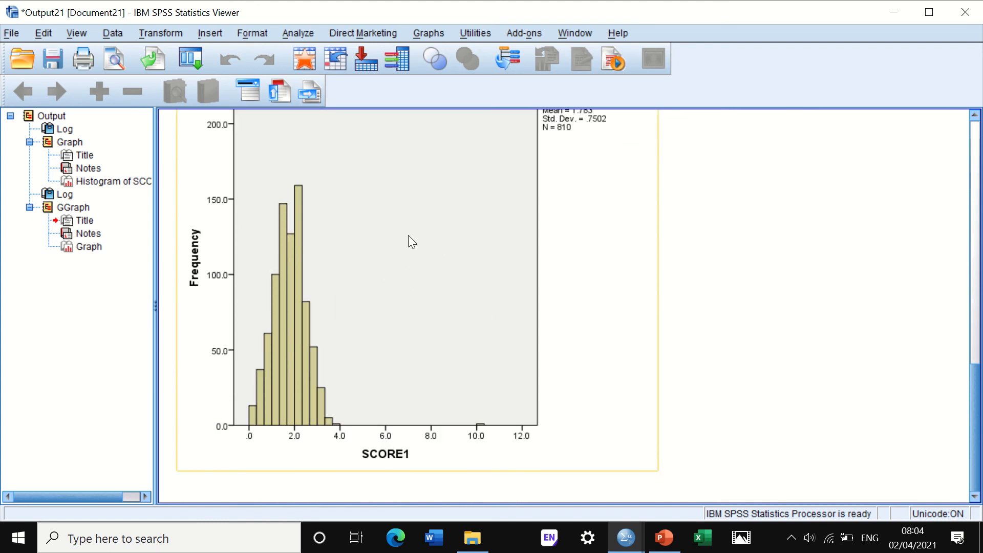
{"action": "scroll", "coordinate": [412, 242], "scroll_direction": "up", "scroll_amount": 2}
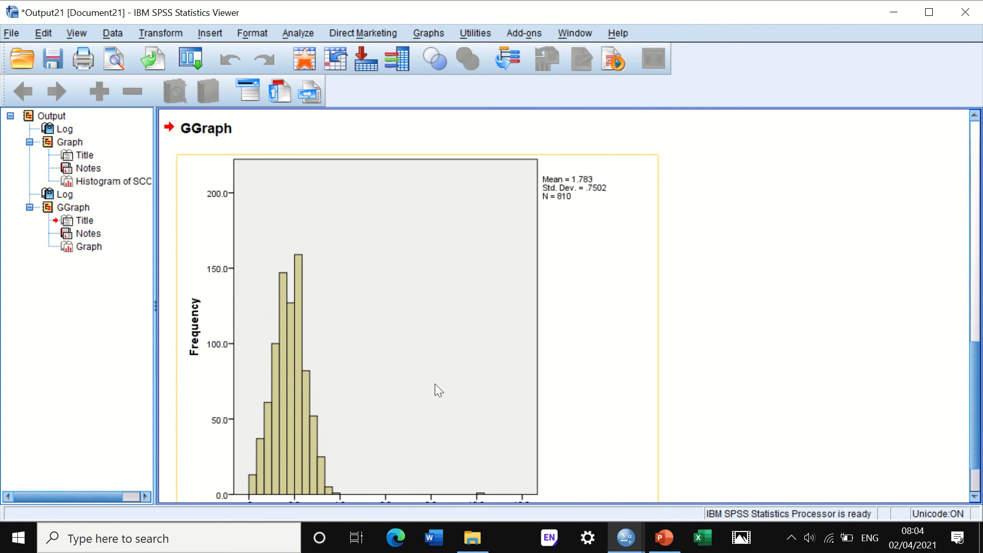
{"action": "double_click", "coordinate": [386, 256]}
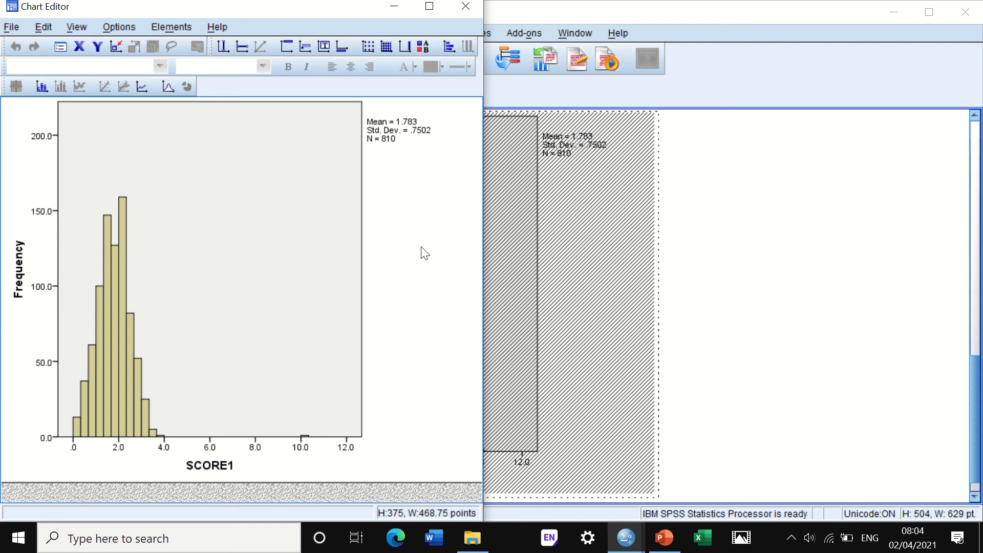
{"action": "left_click", "coordinate": [166, 22]}
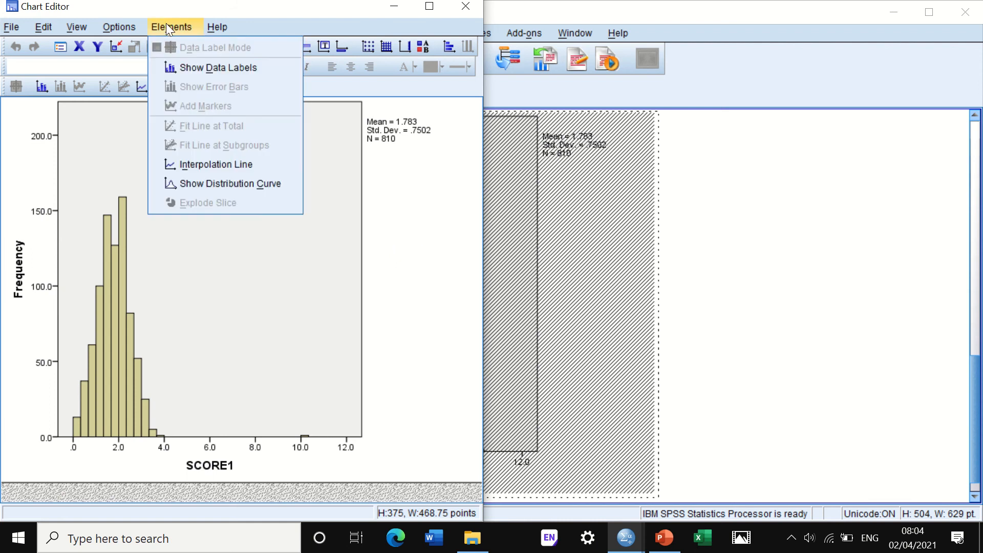
{"action": "left_click", "coordinate": [183, 186]}
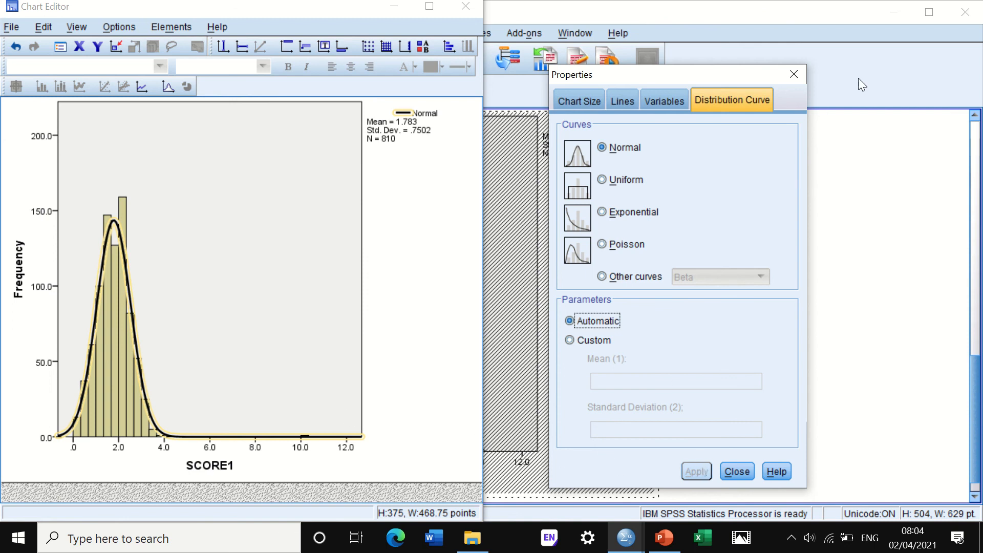
{"action": "left_click", "coordinate": [794, 74]}
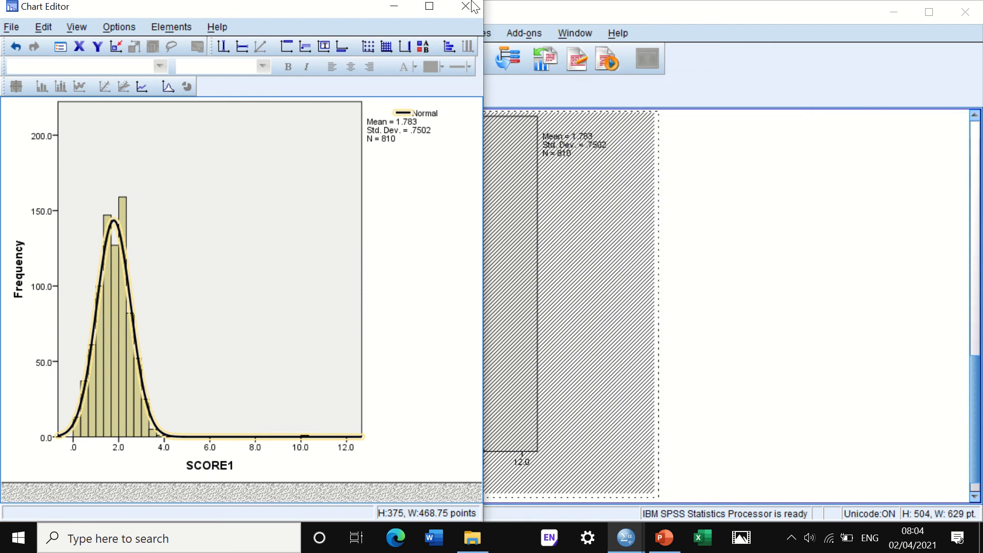
{"action": "mouse_move", "coordinate": [467, 6]}
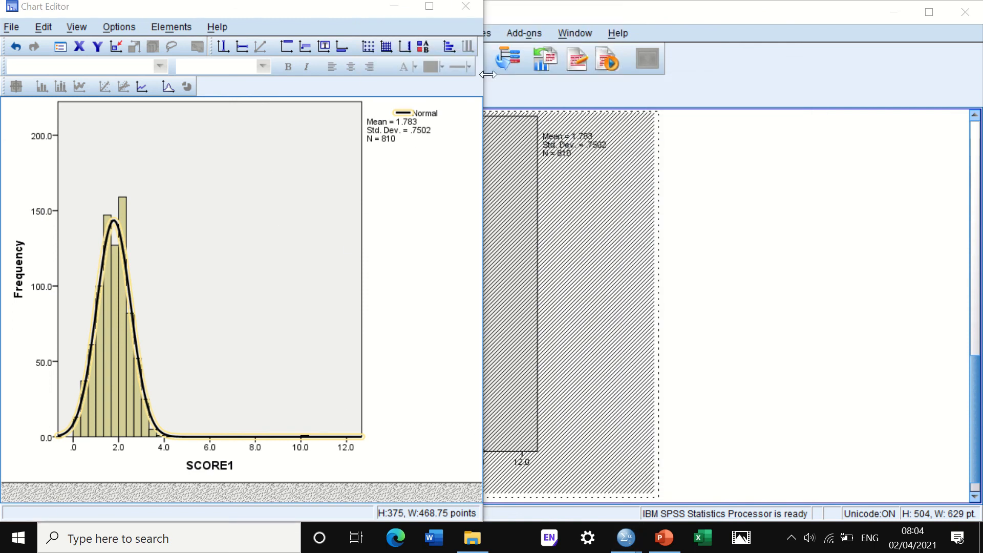
{"action": "left_click", "coordinate": [466, 6]}
{"action": "scroll", "coordinate": [582, 307], "scroll_direction": "down", "scroll_amount": 5}
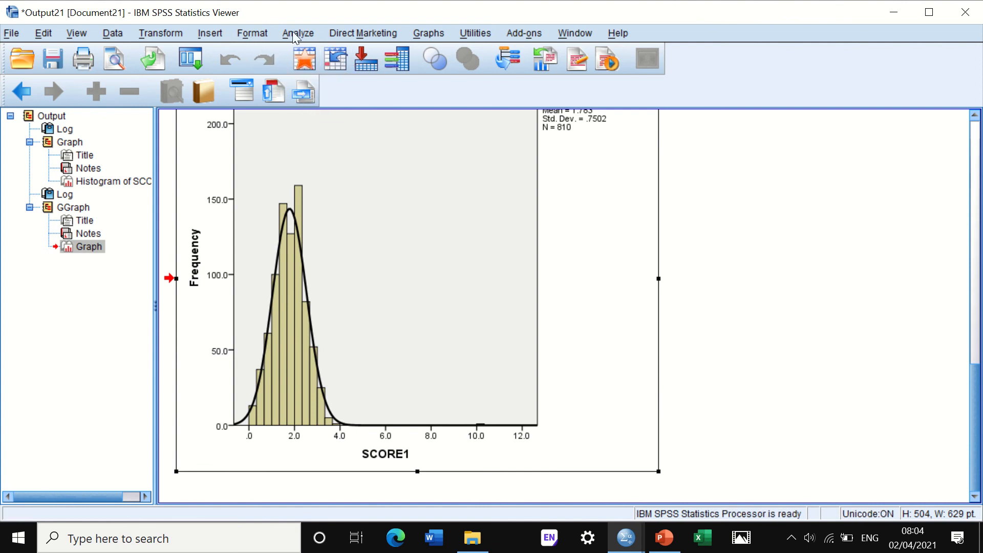
Step: Return to the data set and start a Frequencies analysis with SCORE1, SCORE2 and SCORE3 as its variables
{"action": "left_click", "coordinate": [894, 11]}
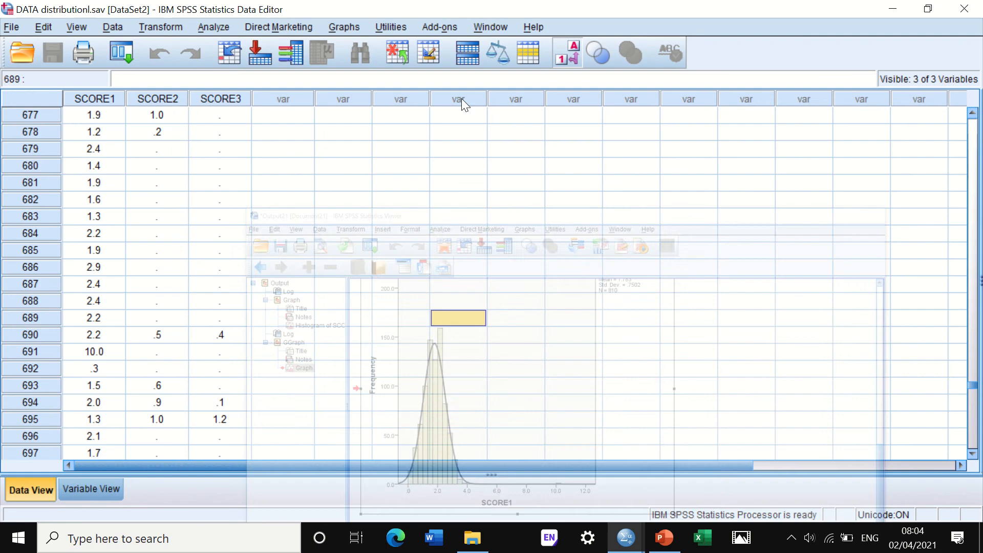
{"action": "left_click", "coordinate": [213, 27]}
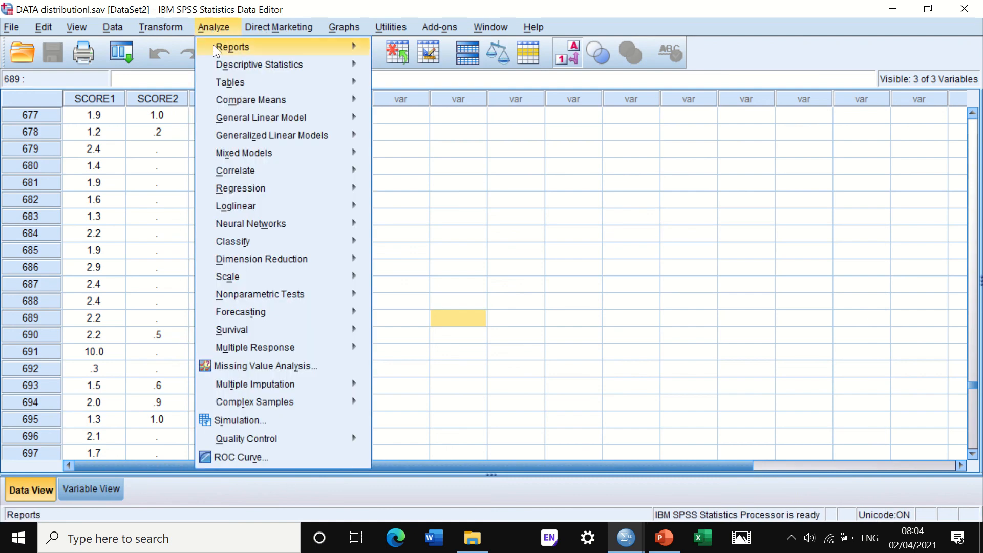
{"action": "mouse_move", "coordinate": [216, 66]}
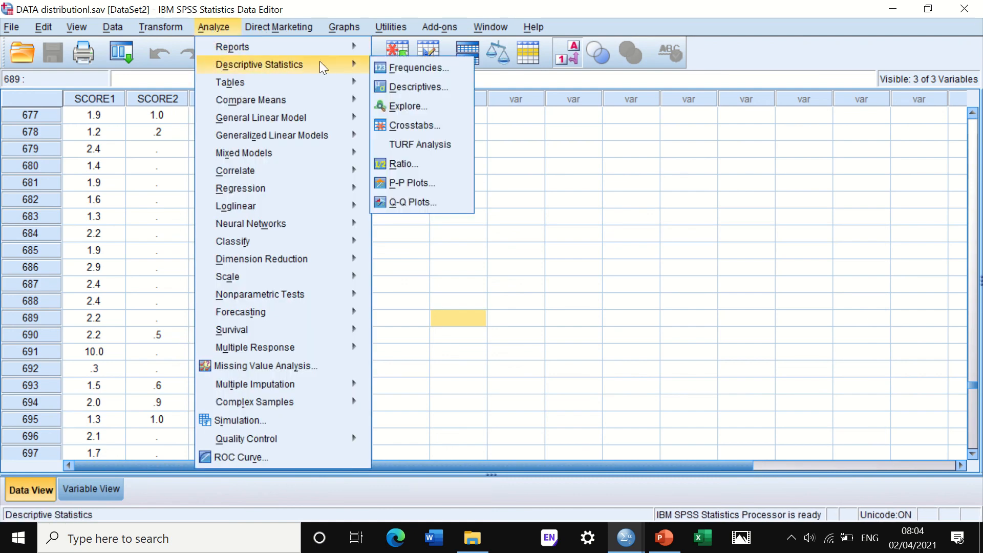
{"action": "left_click", "coordinate": [407, 66]}
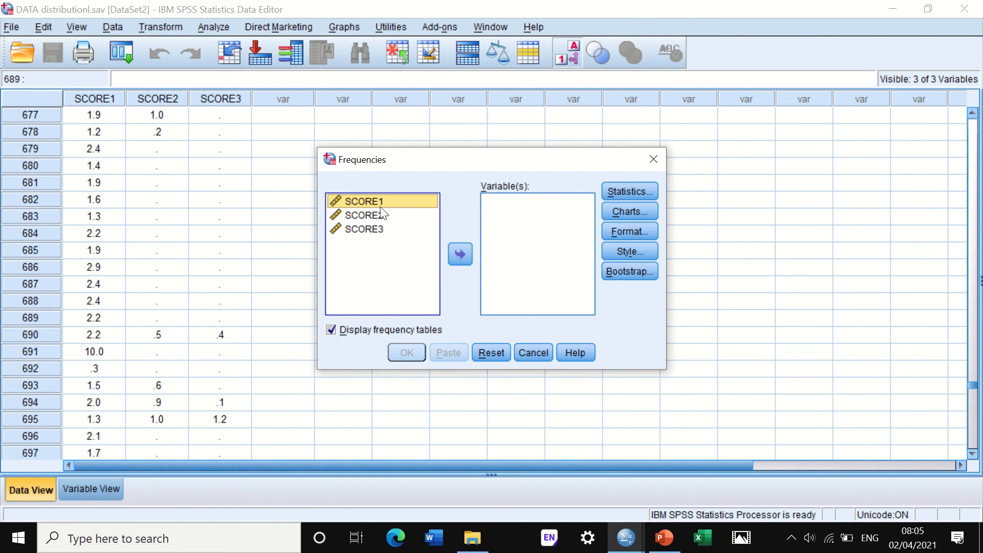
{"action": "left_click", "coordinate": [368, 200], "text": "ctrl"}
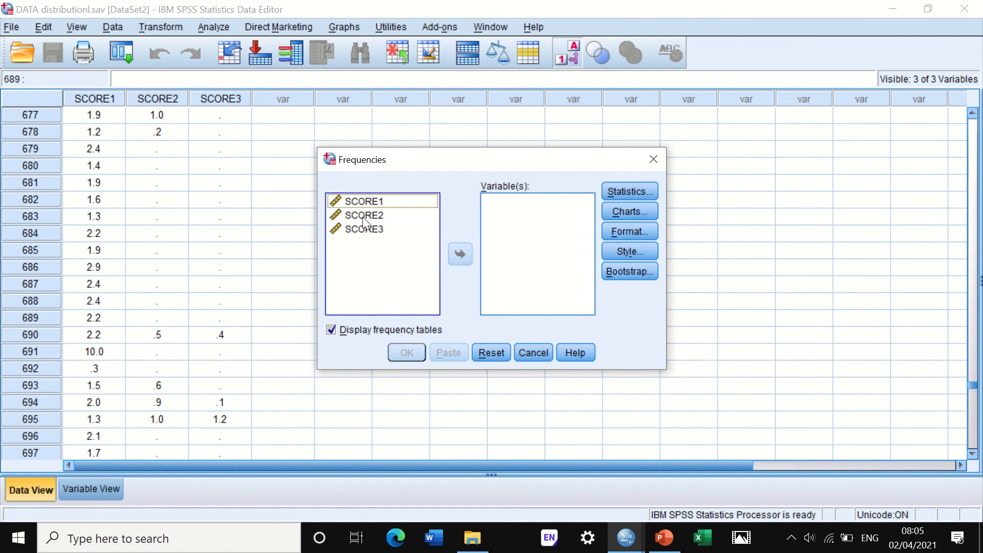
{"action": "left_click_drag", "start_coordinate": [362, 204], "coordinate": [533, 201]}
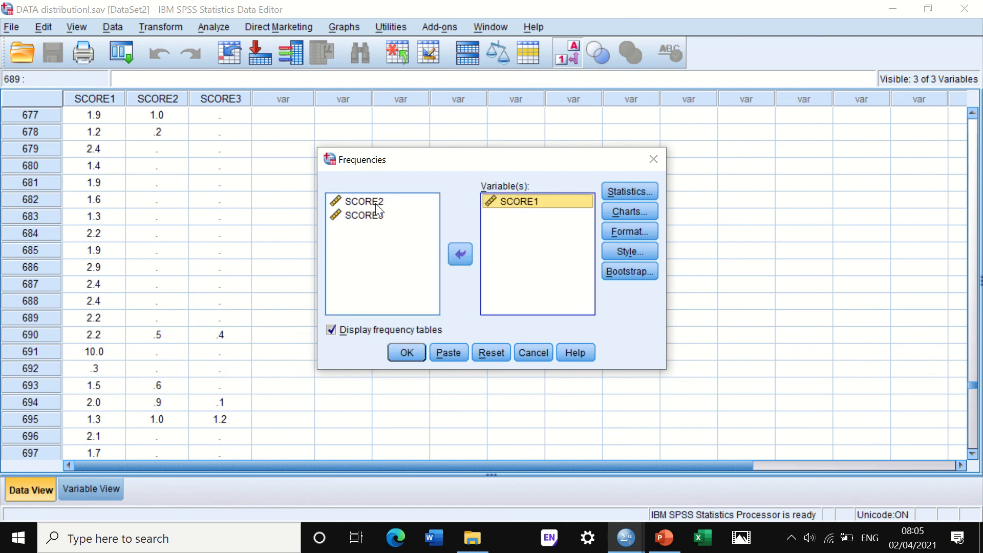
{"action": "left_click", "coordinate": [361, 202]}
{"action": "left_click", "coordinate": [365, 215], "text": "shift"}
{"action": "left_click_drag", "start_coordinate": [367, 214], "coordinate": [485, 237]}
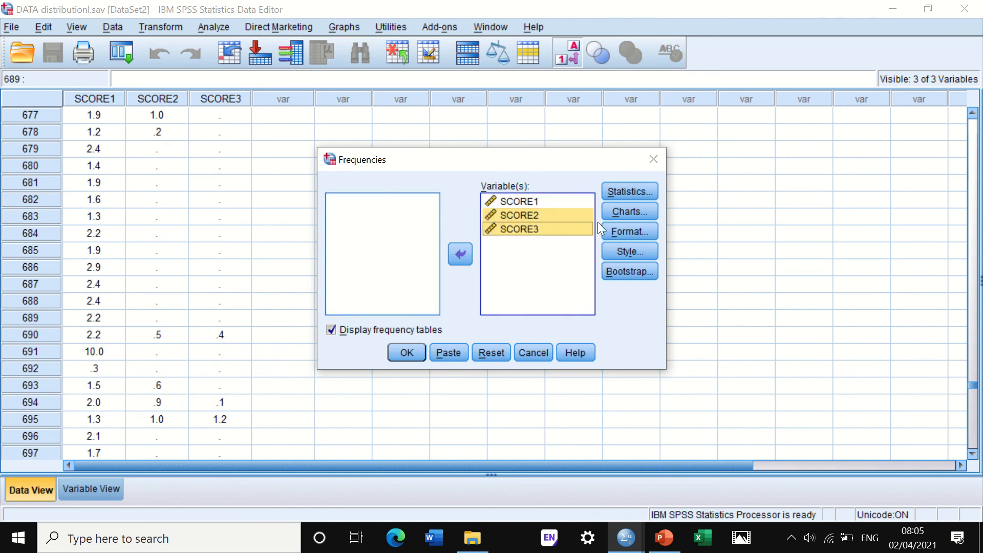
Step: Leave the optional Frequencies statistics unselected and set the chart type to histograms with the normal curve shown
{"action": "left_click", "coordinate": [613, 192]}
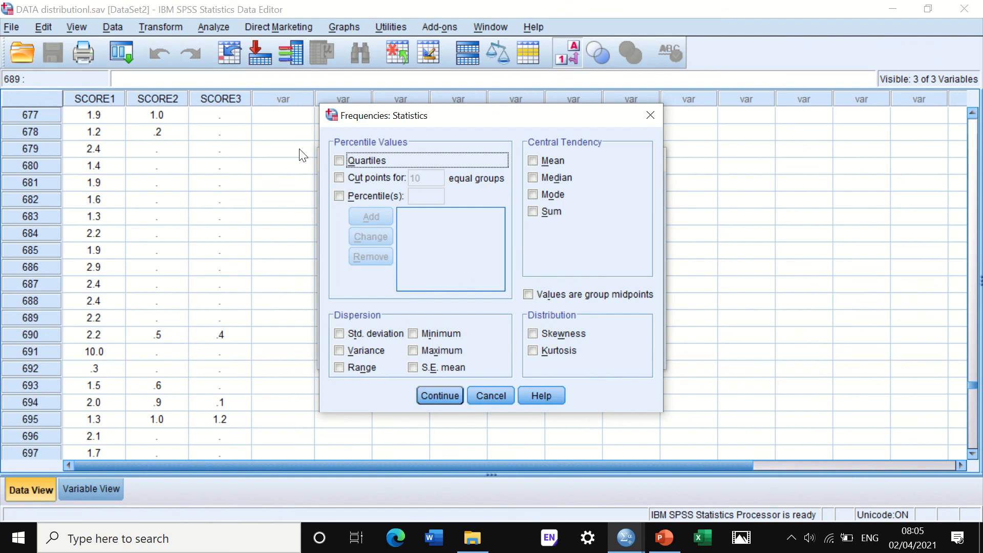
{"action": "left_click", "coordinate": [439, 395]}
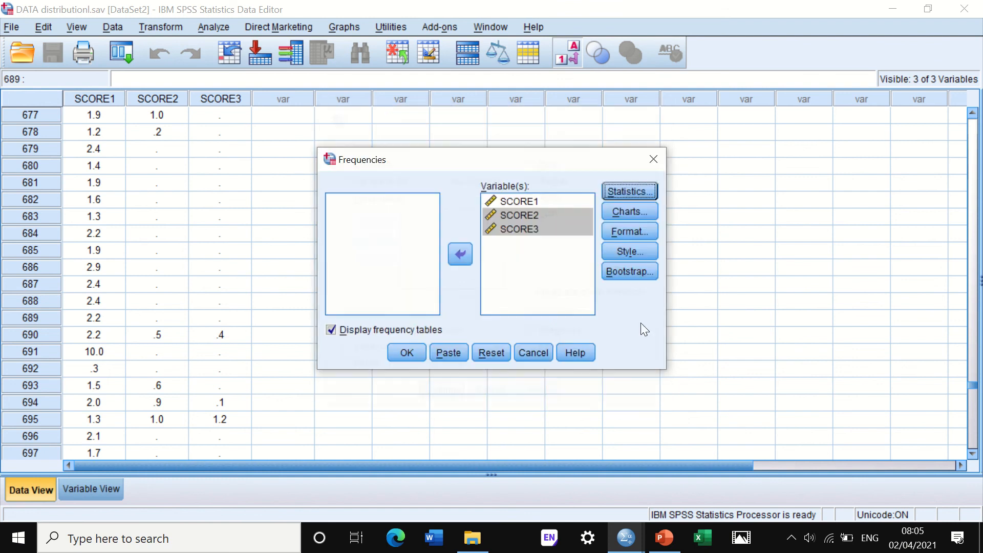
{"action": "left_click", "coordinate": [611, 213]}
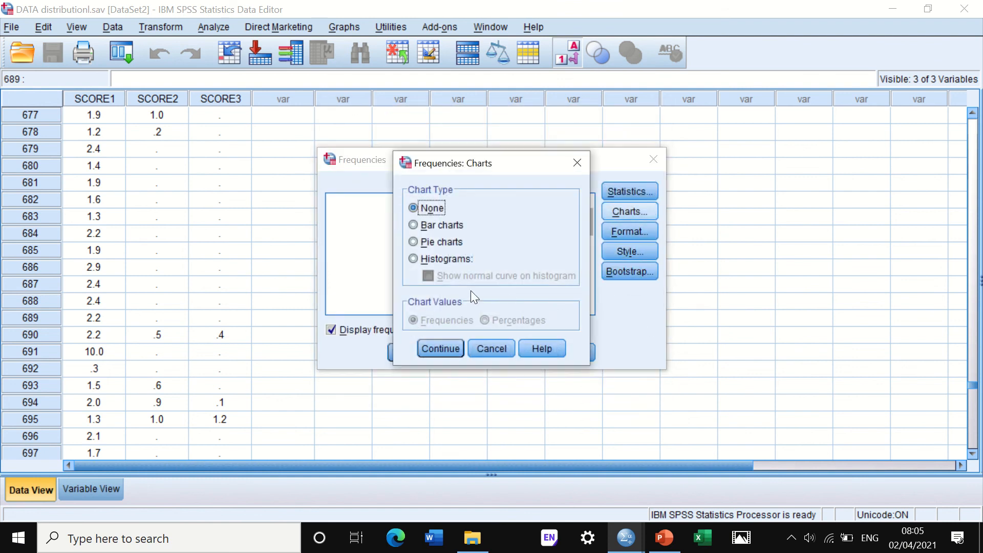
{"action": "left_click", "coordinate": [413, 259]}
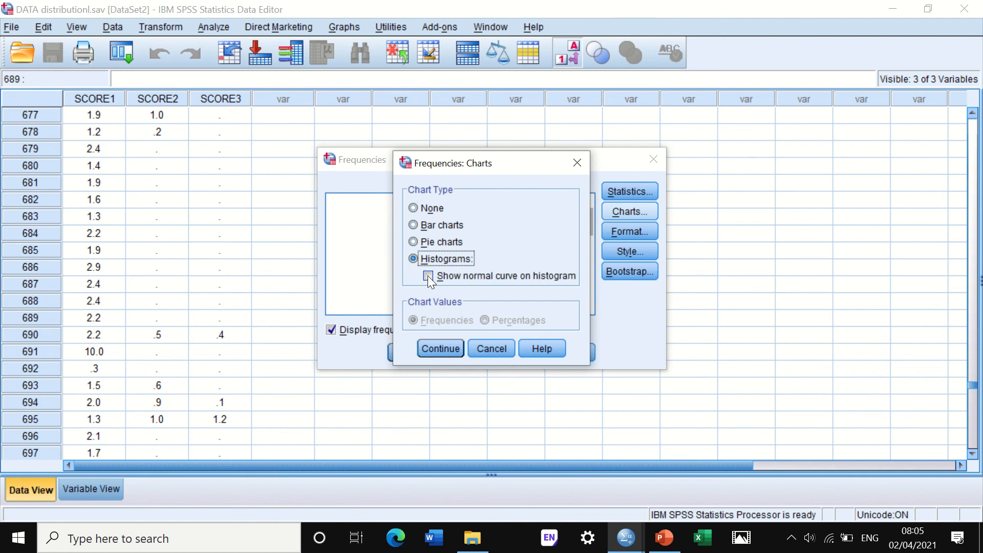
{"action": "left_click", "coordinate": [428, 275]}
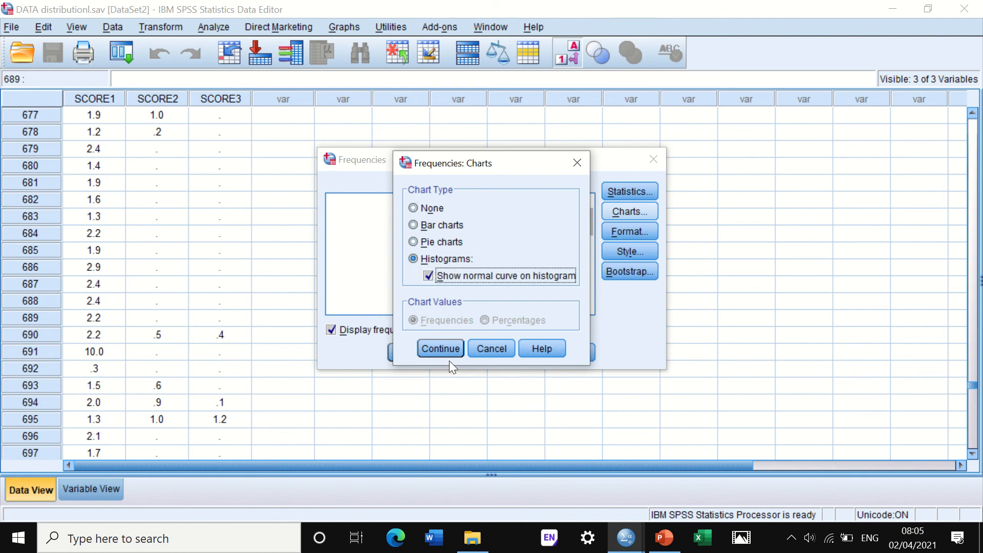
{"action": "left_click", "coordinate": [438, 347]}
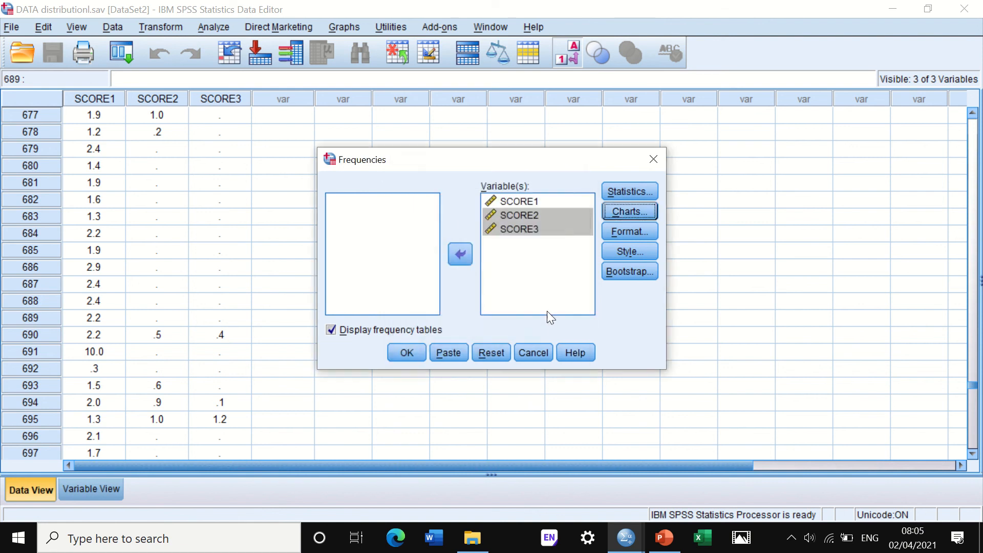
Step: Keep the default ascending-values order and Compare variables format, leave the style unchanged, and run the Frequencies analysis
{"action": "left_click", "coordinate": [612, 228]}
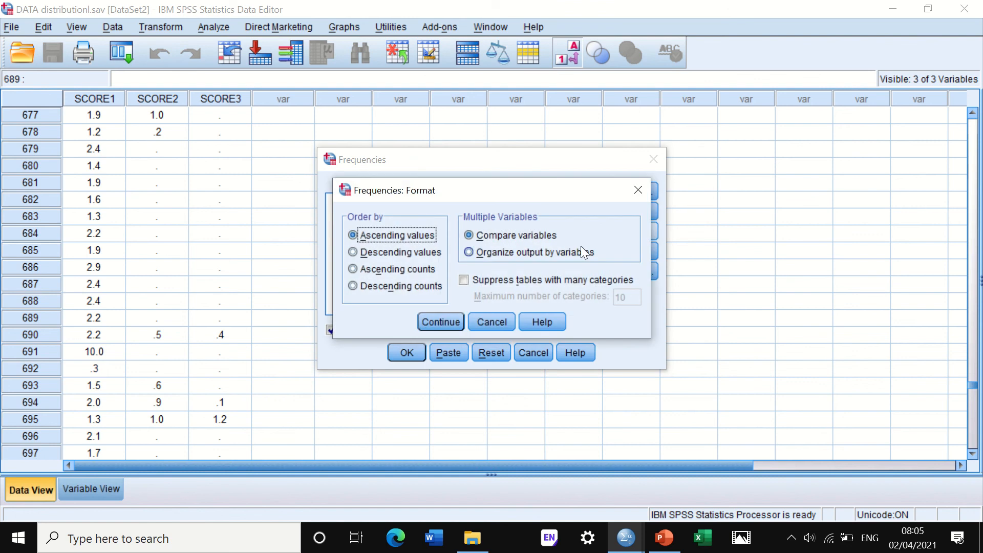
{"action": "left_click", "coordinate": [435, 320]}
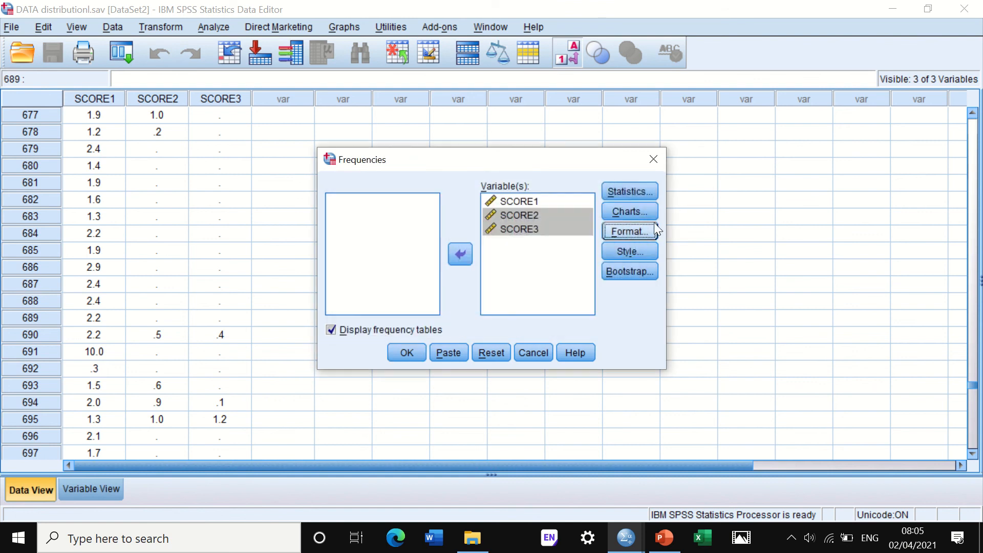
{"action": "left_click", "coordinate": [629, 253]}
{"action": "left_click", "coordinate": [490, 401]}
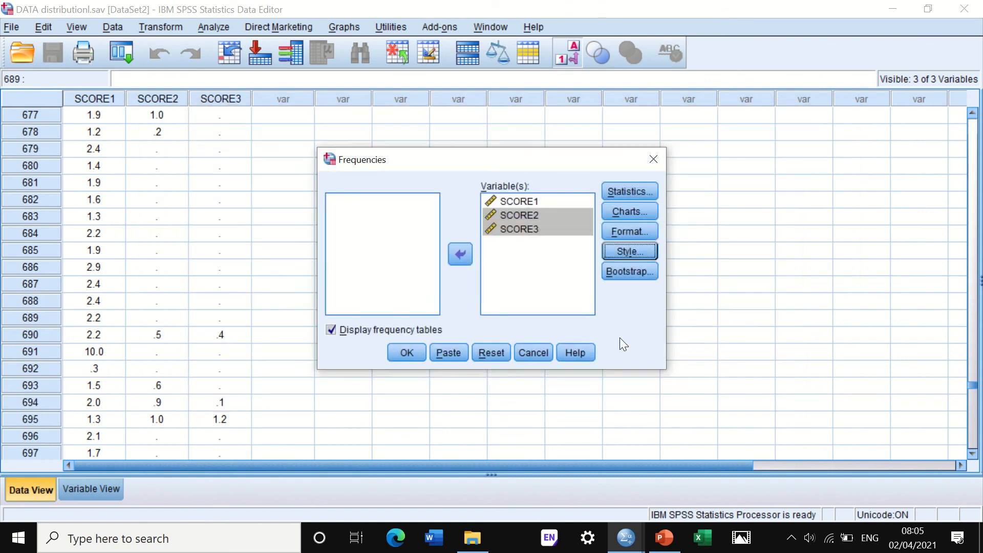
{"action": "left_click", "coordinate": [414, 358]}
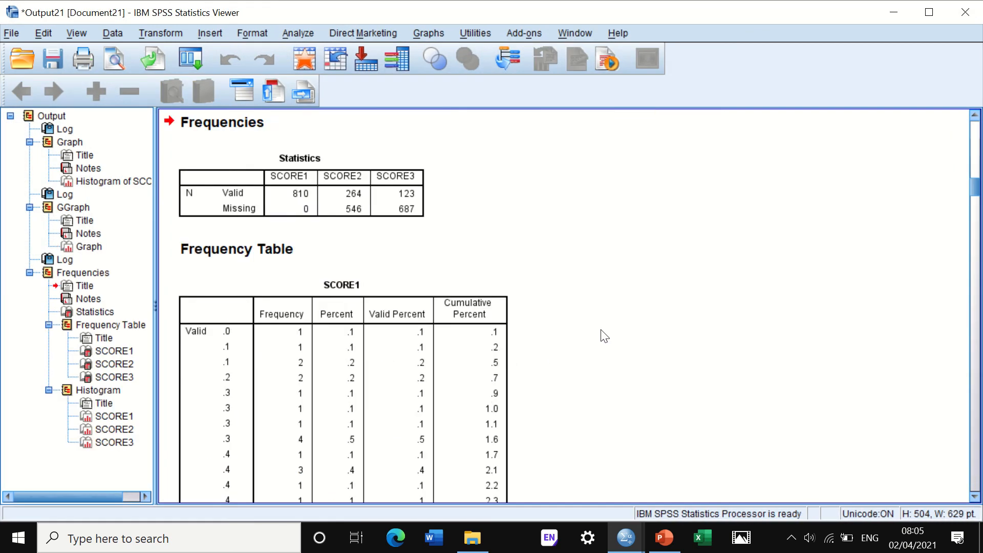
Step: Look through the frequency tables for SCORE1, SCORE2 and SCORE3 in the Frequencies output
{"action": "scroll", "coordinate": [603, 339], "scroll_direction": "down", "scroll_amount": 20}
{"action": "scroll", "coordinate": [604, 342], "scroll_direction": "down", "scroll_amount": 20}
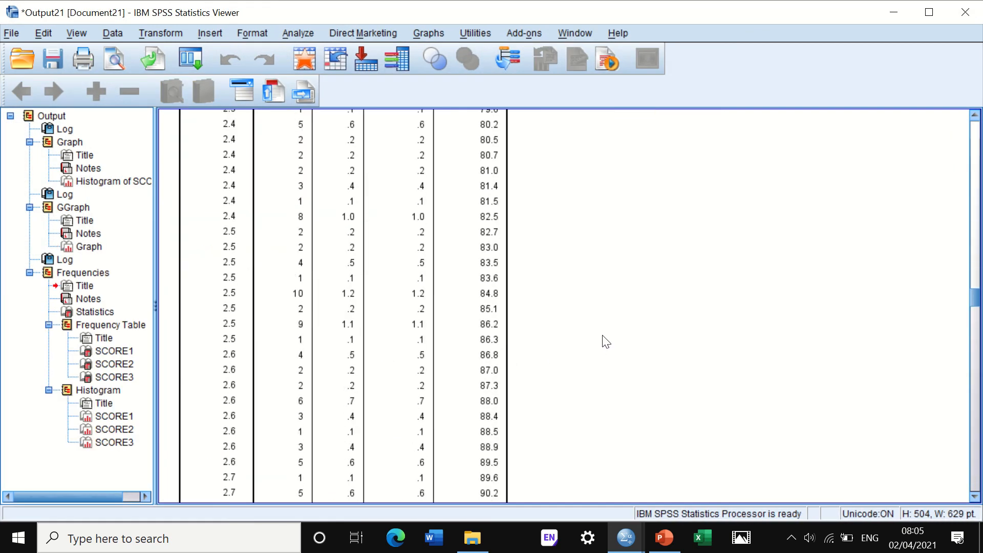
{"action": "scroll", "coordinate": [601, 343], "scroll_direction": "down", "scroll_amount": 20}
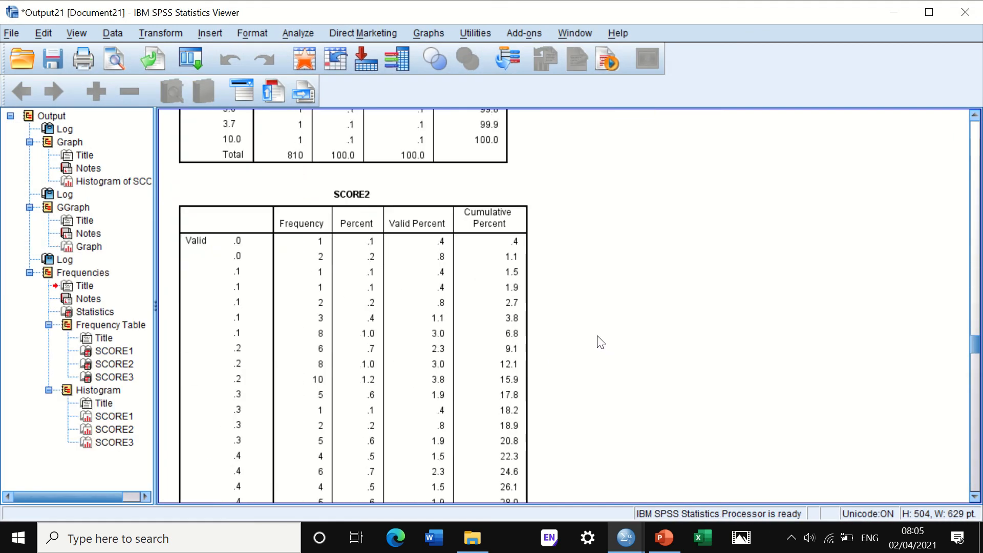
{"action": "scroll", "coordinate": [601, 344], "scroll_direction": "down", "scroll_amount": 15}
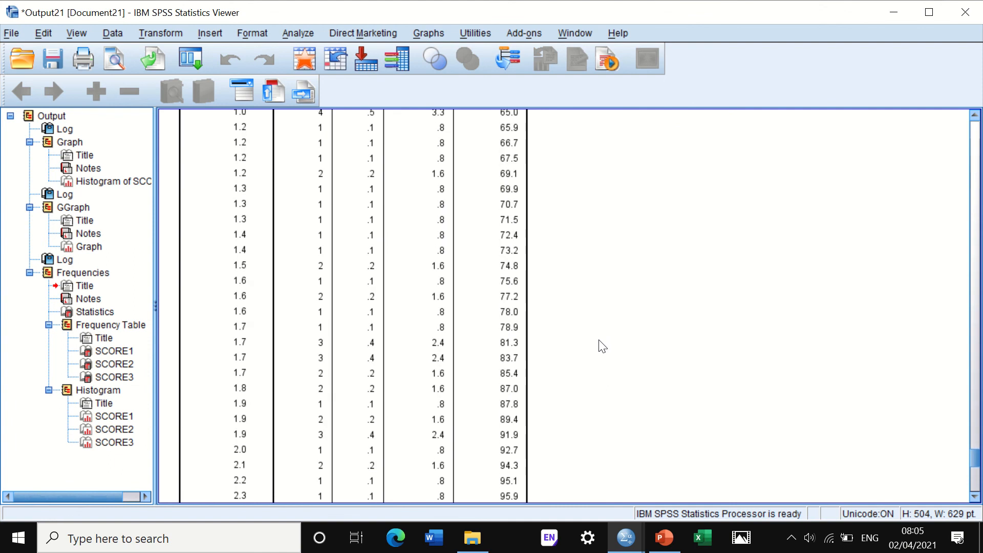
{"action": "scroll", "coordinate": [603, 348], "scroll_direction": "up", "scroll_amount": 5}
{"action": "scroll", "coordinate": [602, 348], "scroll_direction": "up", "scroll_amount": 5}
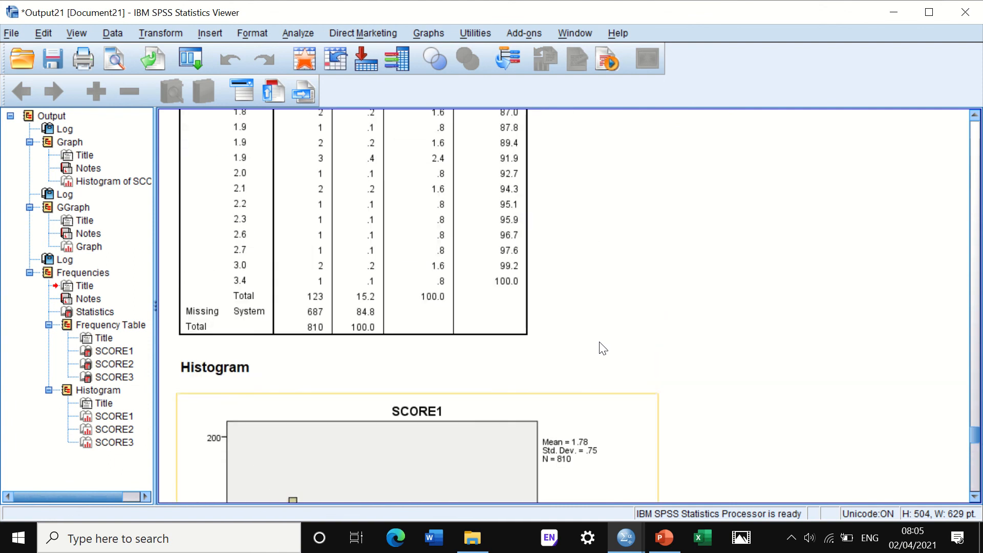
Step: Compare the SCORE1, SCORE2 and SCORE3 histograms against their normal curves to judge each distribution's shape
{"action": "scroll", "coordinate": [599, 344], "scroll_direction": "down", "scroll_amount": 7}
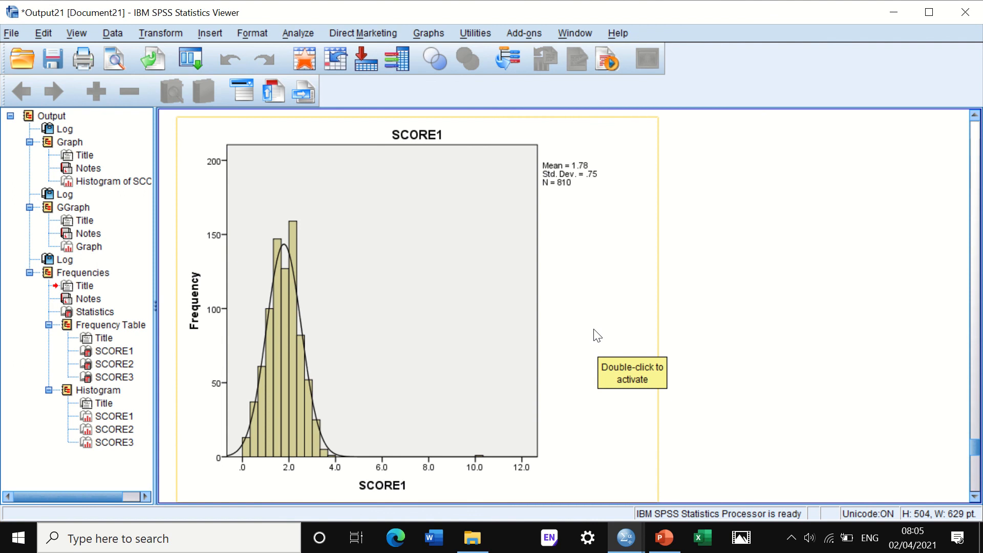
{"action": "scroll", "coordinate": [596, 336], "scroll_direction": "down", "scroll_amount": 5}
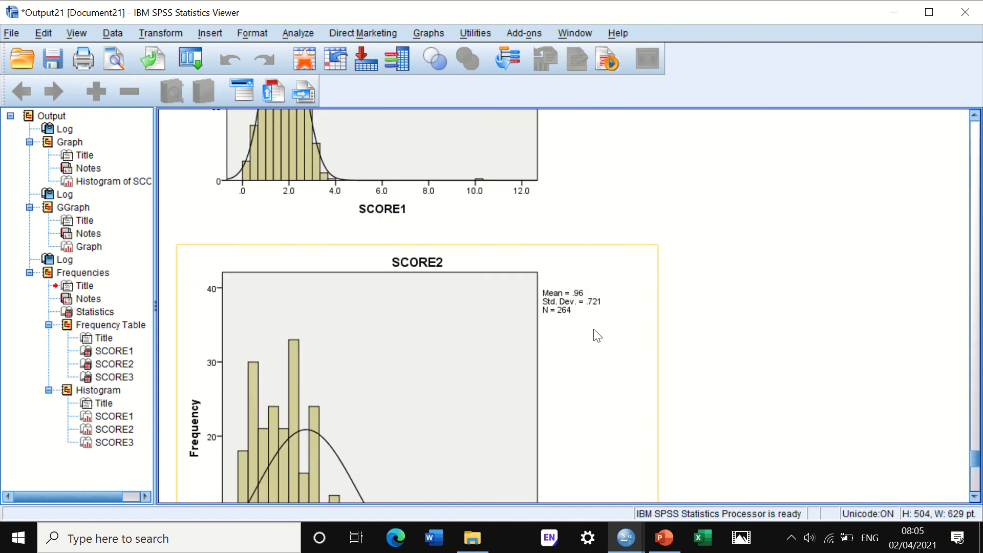
{"action": "scroll", "coordinate": [596, 336], "scroll_direction": "up", "scroll_amount": 6}
{"action": "scroll", "coordinate": [597, 336], "scroll_direction": "down", "scroll_amount": 15}
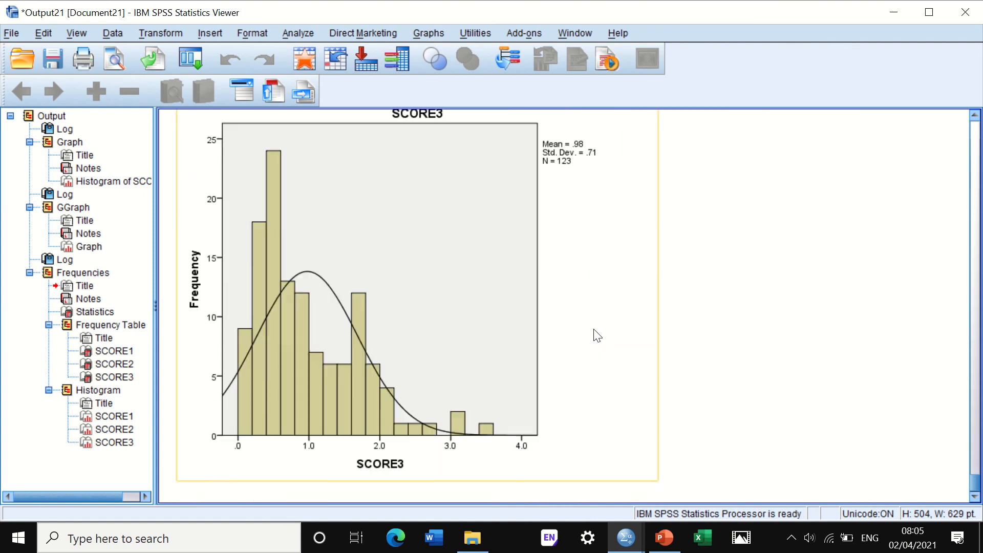
{"action": "scroll", "coordinate": [597, 336], "scroll_direction": "up", "scroll_amount": 10}
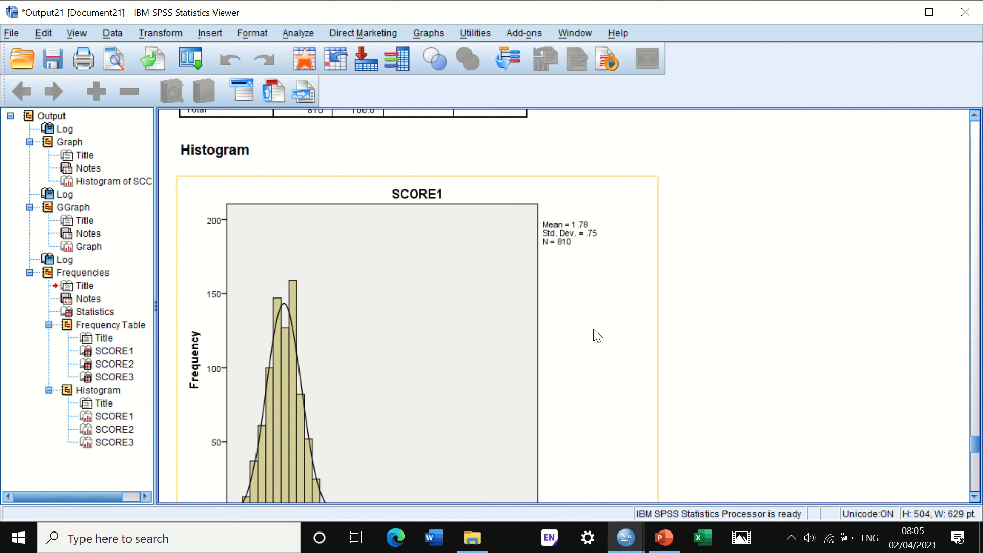
{"action": "scroll", "coordinate": [594, 334], "scroll_direction": "down", "scroll_amount": 3}
{"action": "scroll", "coordinate": [594, 334], "scroll_direction": "up", "scroll_amount": 3}
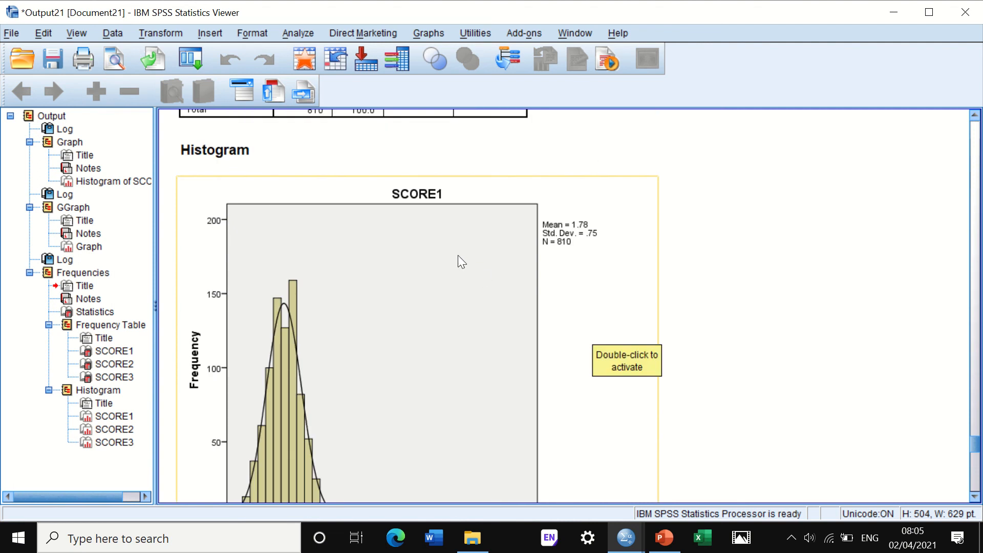
{"action": "scroll", "coordinate": [462, 261], "scroll_direction": "down", "scroll_amount": 1}
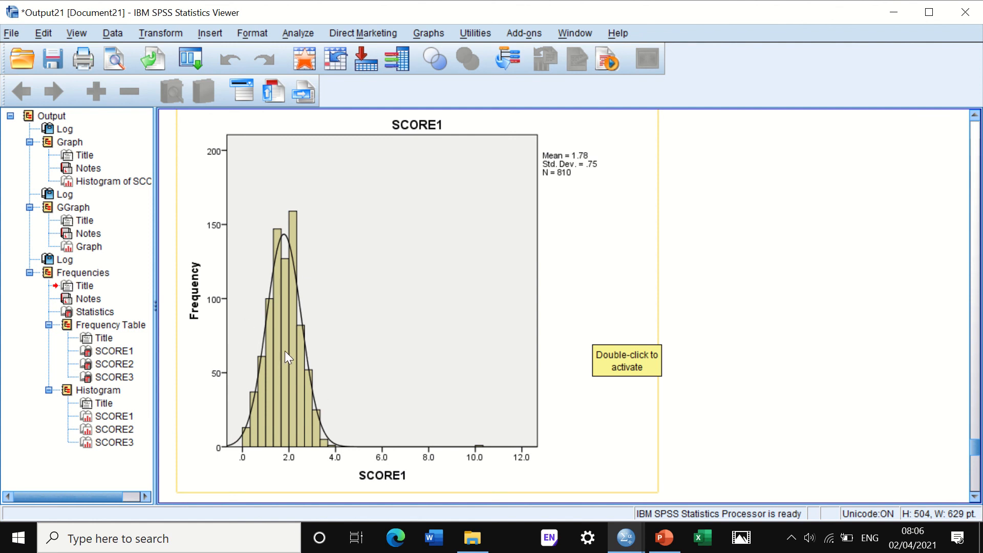
{"action": "scroll", "coordinate": [430, 367], "scroll_direction": "down", "scroll_amount": 7}
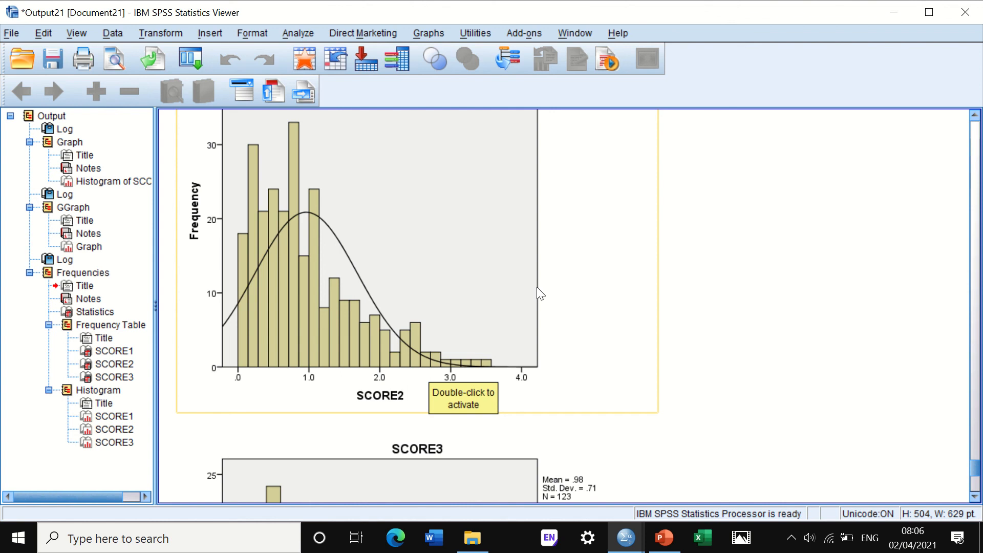
{"action": "scroll", "coordinate": [454, 273], "scroll_direction": "down", "scroll_amount": 5}
{"action": "scroll", "coordinate": [416, 299], "scroll_direction": "down", "scroll_amount": 3}
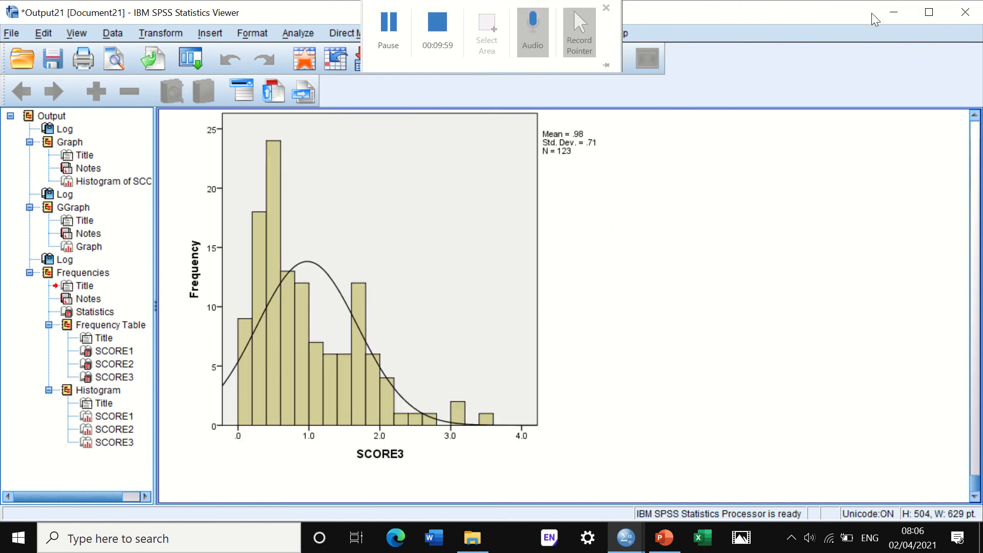
Step: Return to the data set and start an Explore analysis with SCORE1, SCORE2 and SCORE3 in the Dependent List
{"action": "left_click", "coordinate": [894, 12]}
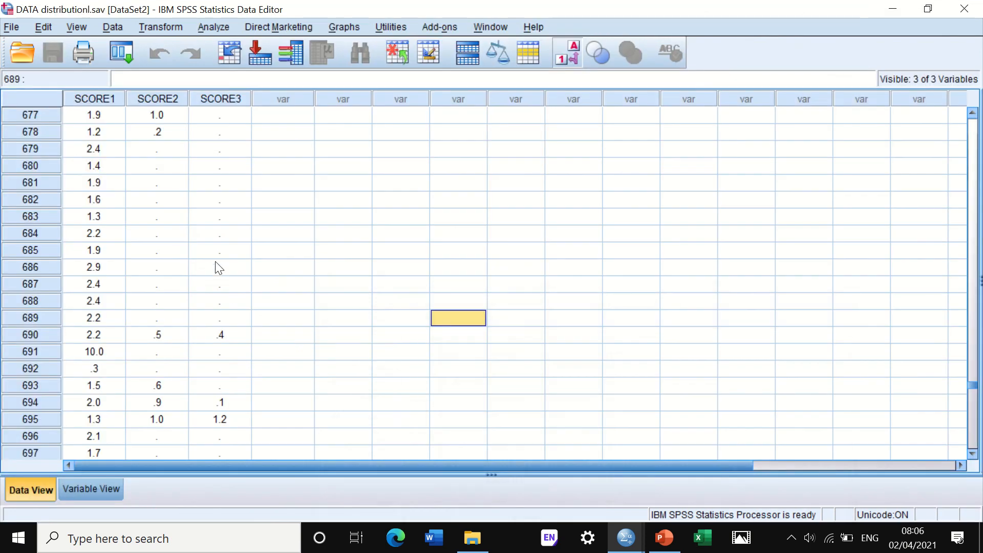
{"action": "left_click", "coordinate": [214, 25]}
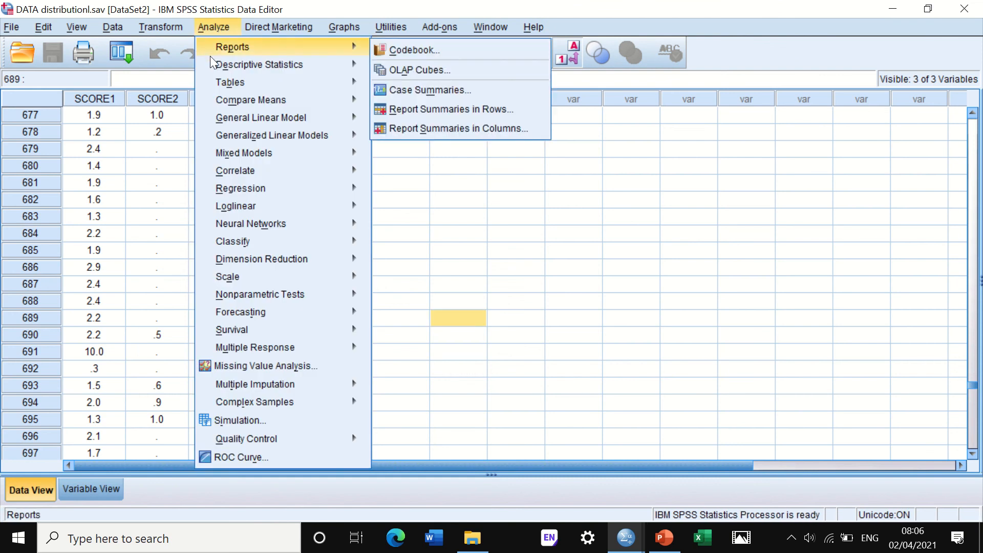
{"action": "mouse_move", "coordinate": [214, 65]}
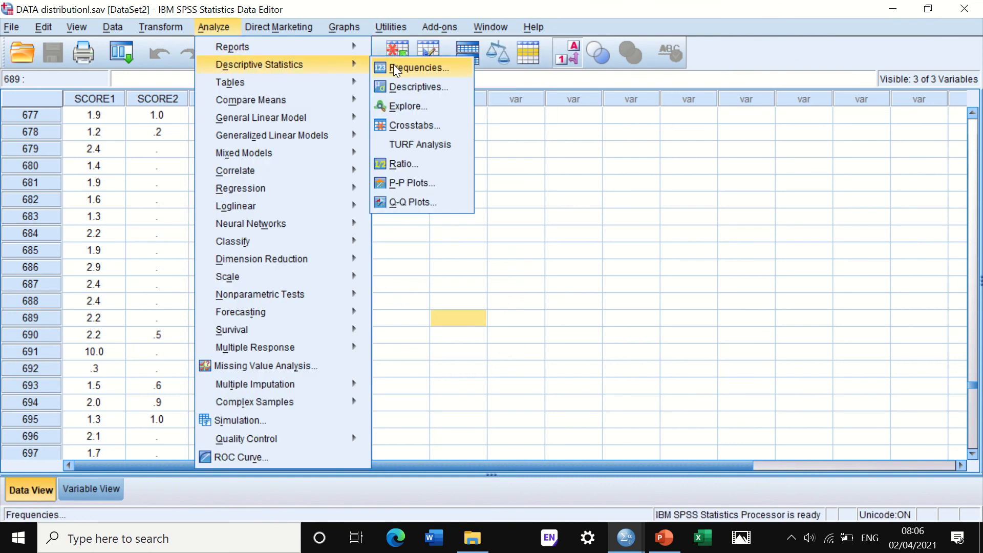
{"action": "left_click", "coordinate": [404, 107]}
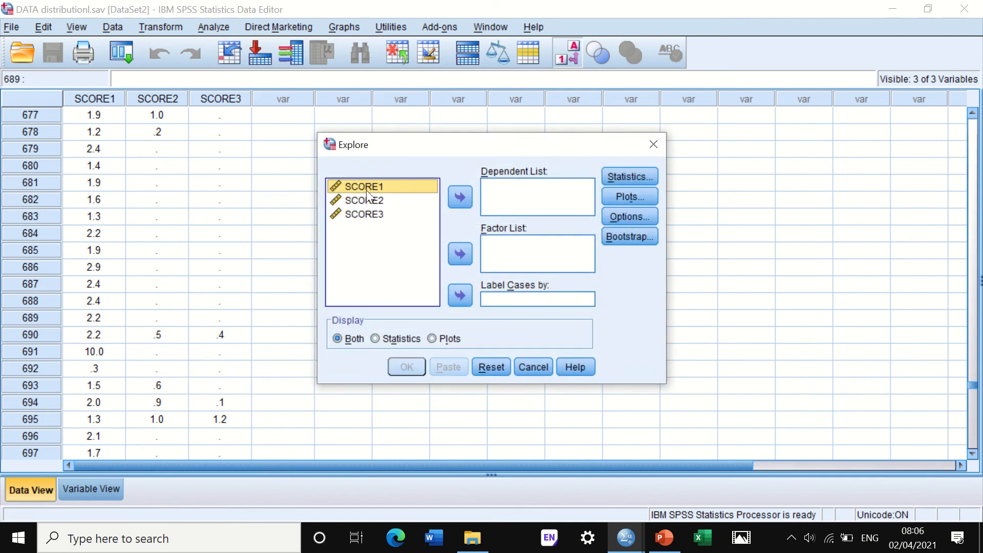
{"action": "left_click_drag", "start_coordinate": [384, 188], "coordinate": [365, 220]}
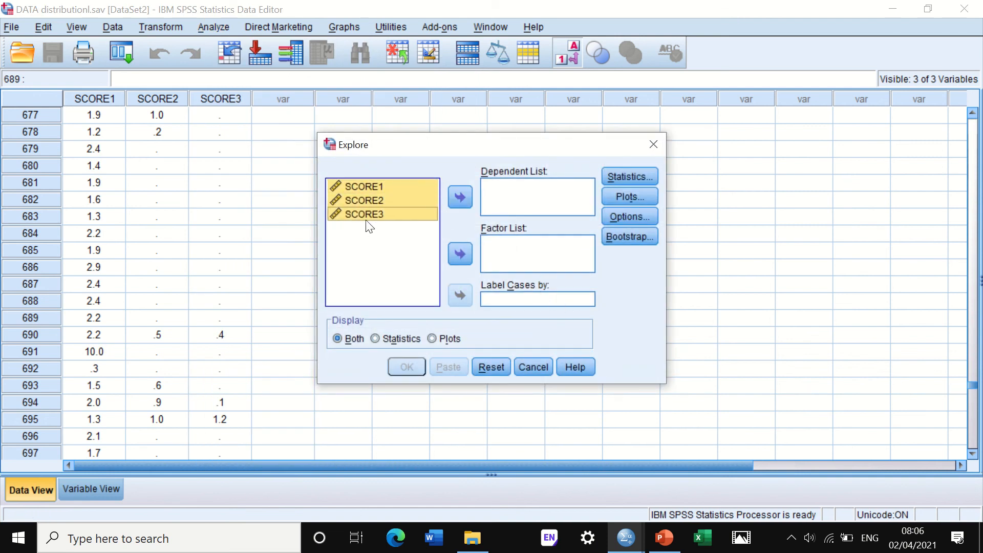
{"action": "left_click", "coordinate": [453, 199]}
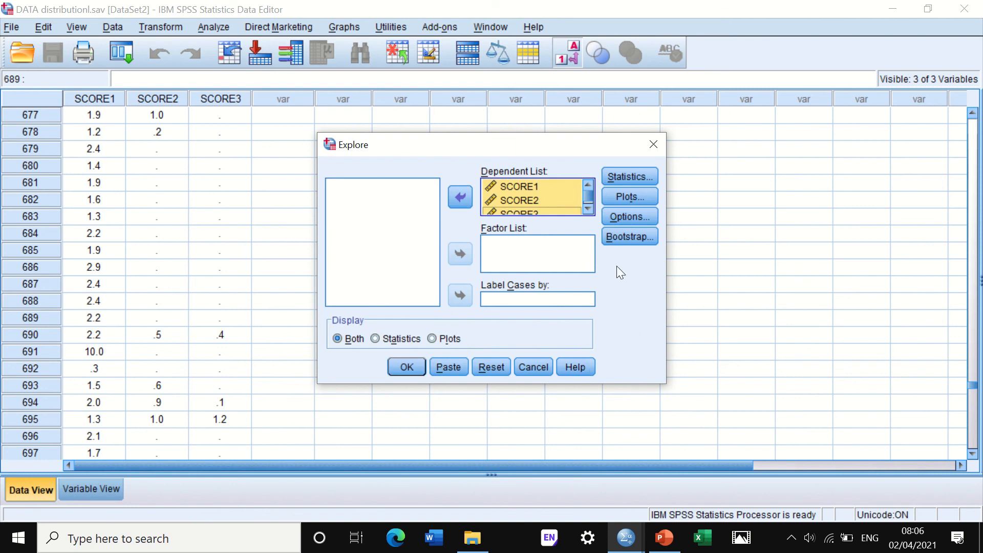
Step: Keep Descriptives with a 95% confidence interval, and replace the stem-and-leaf plot with a histogram for the Explore analysis
{"action": "left_click", "coordinate": [619, 180]}
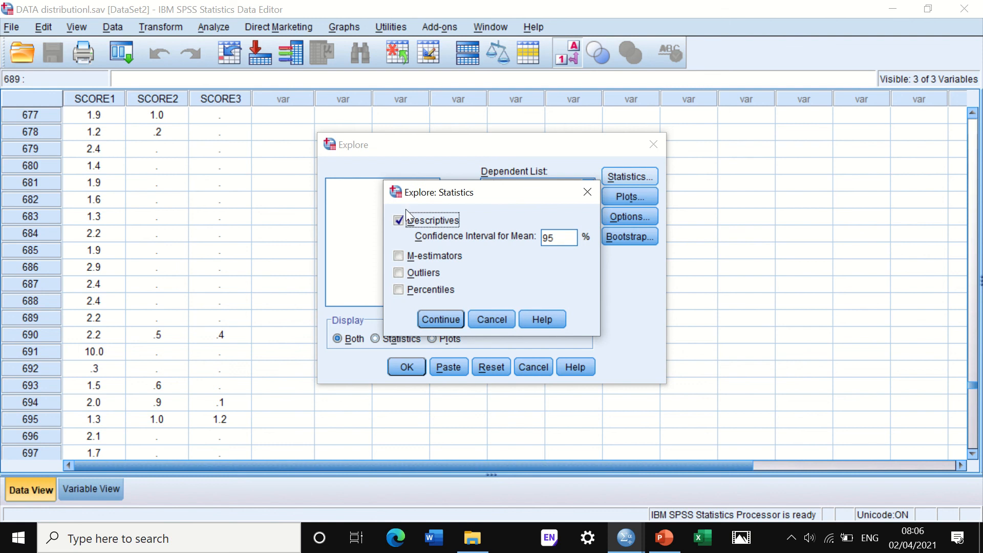
{"action": "left_click", "coordinate": [441, 319]}
{"action": "left_click", "coordinate": [627, 197]}
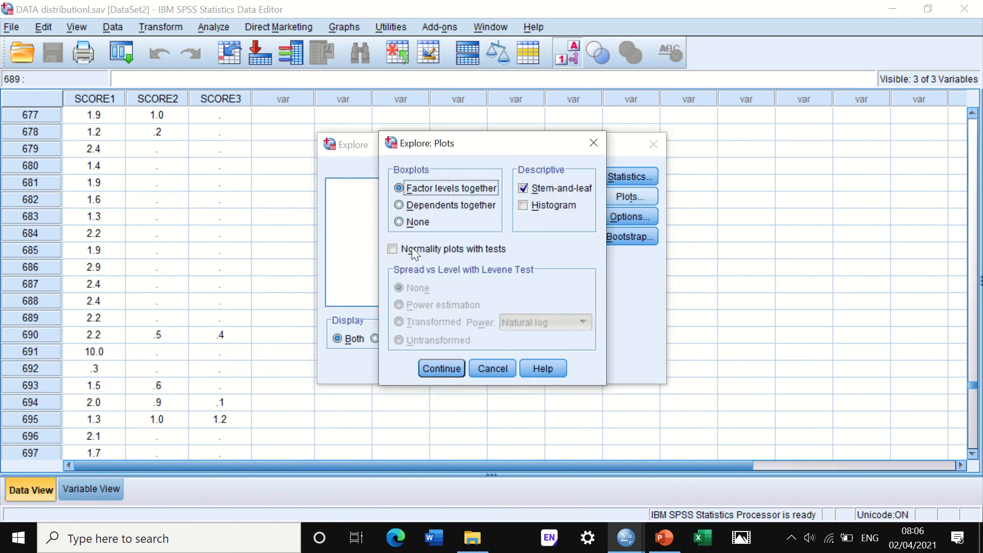
{"action": "left_click", "coordinate": [524, 189]}
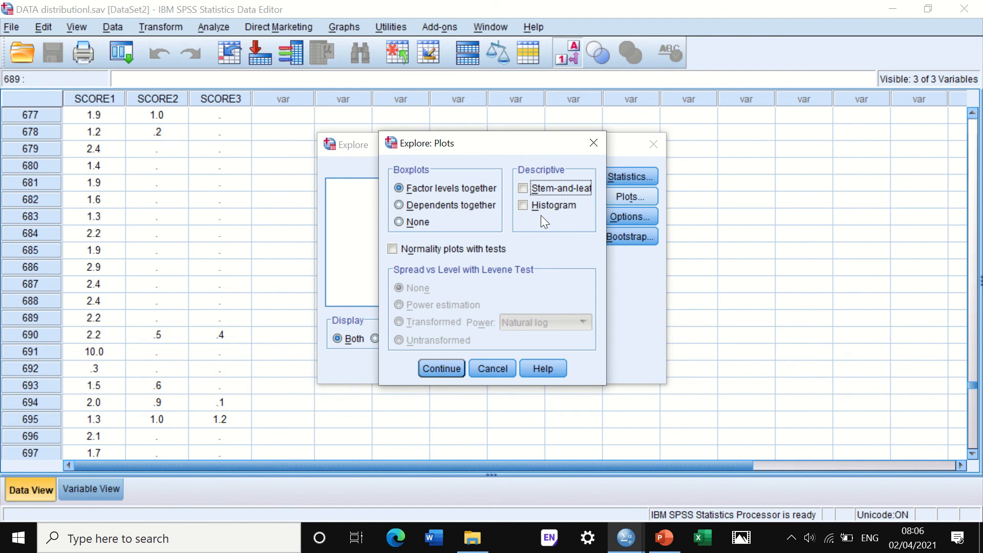
{"action": "left_click", "coordinate": [523, 206]}
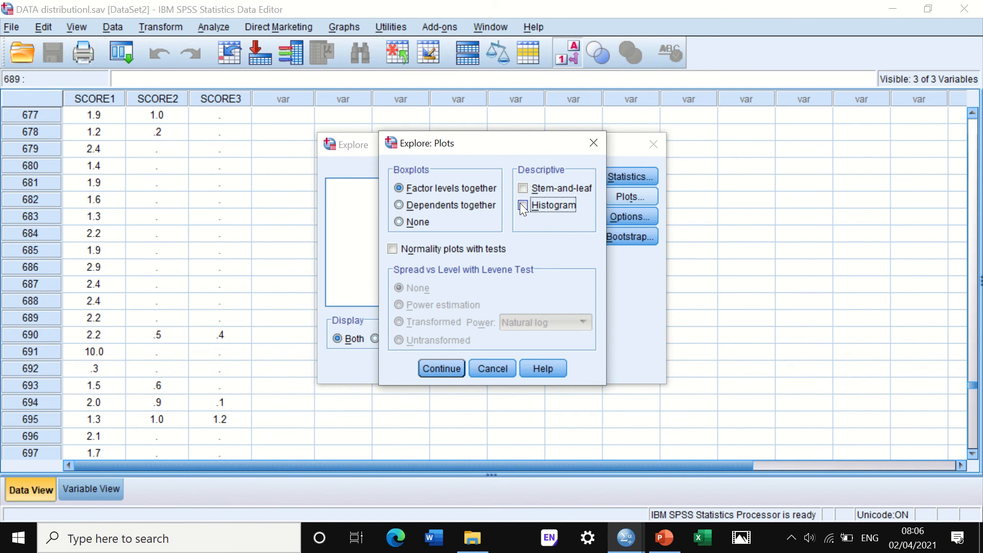
{"action": "left_click", "coordinate": [444, 367]}
Step: Keep missing values set to Exclude cases listwise and run the Explore analysis
{"action": "left_click", "coordinate": [630, 215]}
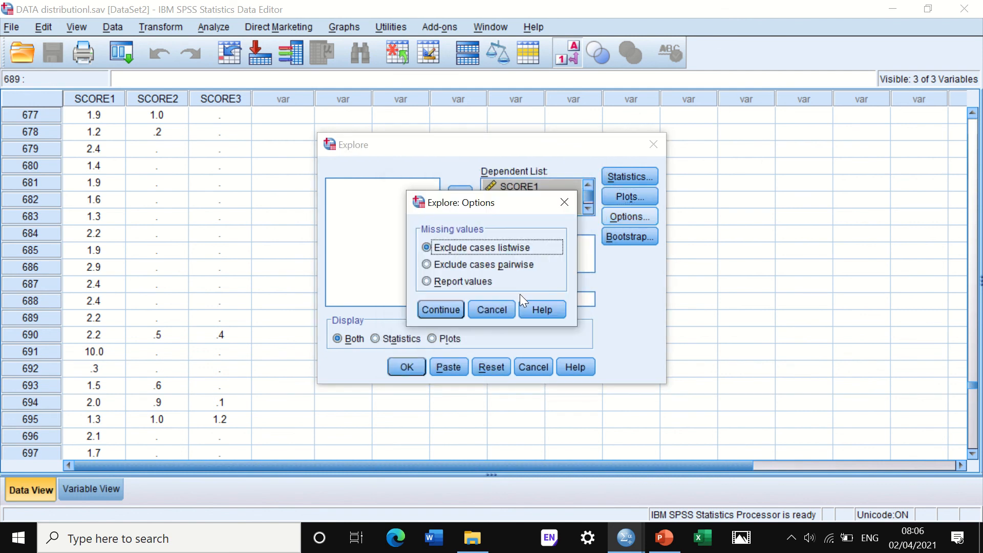
{"action": "left_click", "coordinate": [440, 309]}
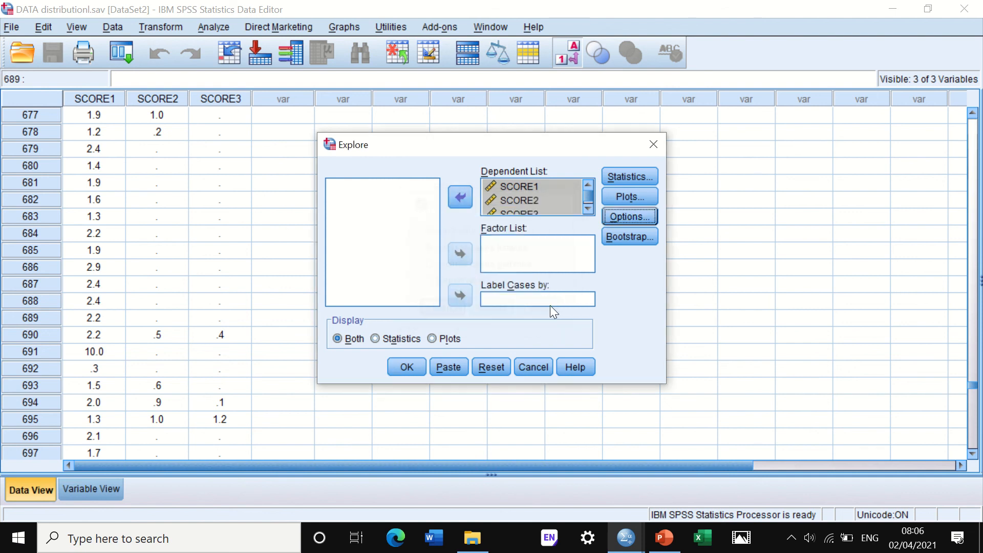
{"action": "left_click", "coordinate": [413, 366]}
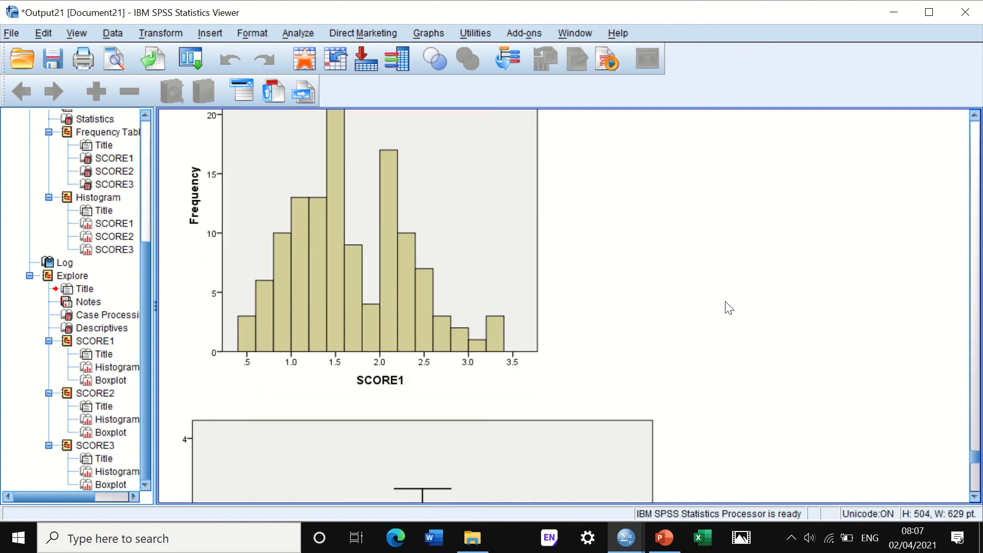
Step: Look through the SCORE1, SCORE2 and SCORE3 histograms and boxplots in the Explore output
{"action": "scroll", "coordinate": [729, 307], "scroll_direction": "down", "scroll_amount": 3}
{"action": "scroll", "coordinate": [729, 308], "scroll_direction": "up", "scroll_amount": 3}
{"action": "scroll", "coordinate": [729, 308], "scroll_direction": "down", "scroll_amount": 20}
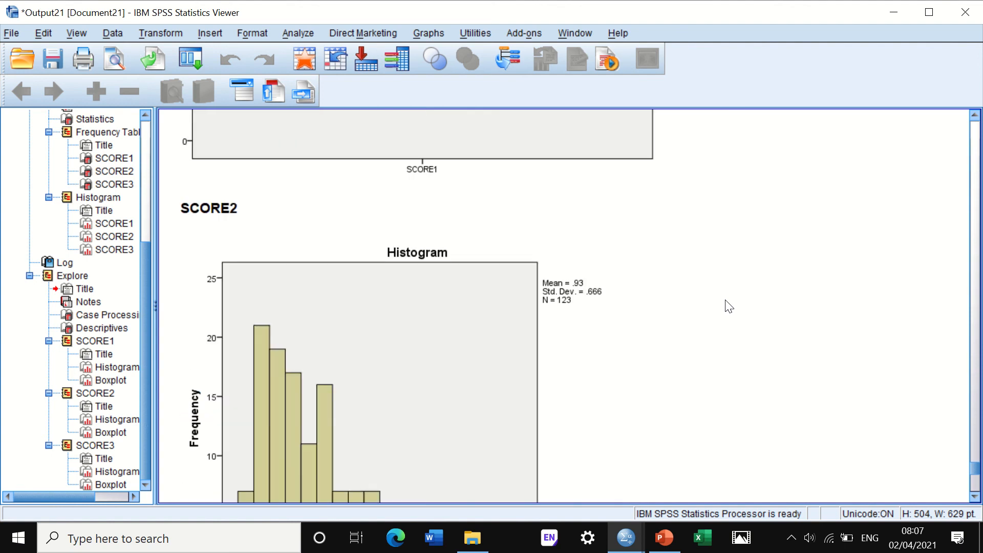
{"action": "scroll", "coordinate": [730, 306], "scroll_direction": "down", "scroll_amount": 16}
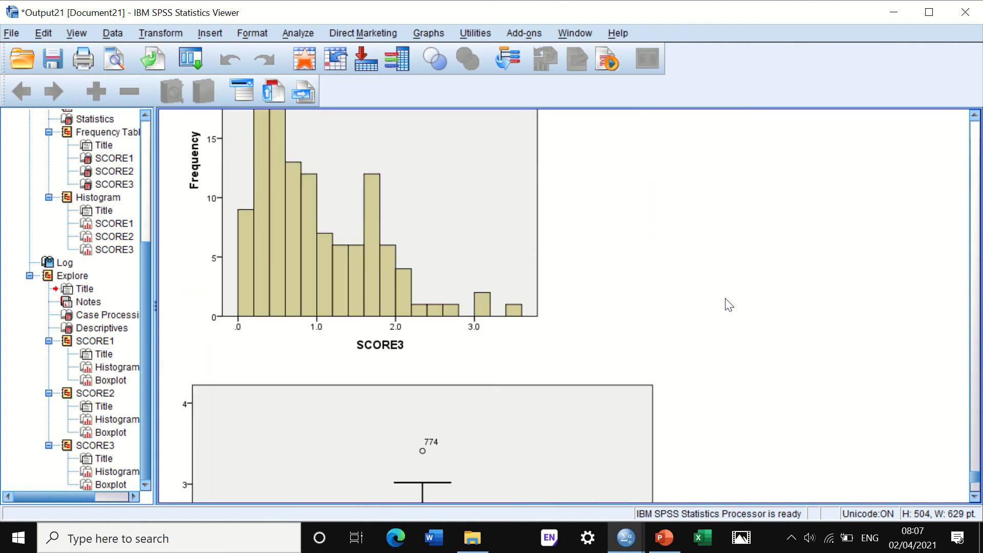
{"action": "scroll", "coordinate": [729, 305], "scroll_direction": "up", "scroll_amount": 11}
{"action": "scroll", "coordinate": [729, 304], "scroll_direction": "up", "scroll_amount": 20}
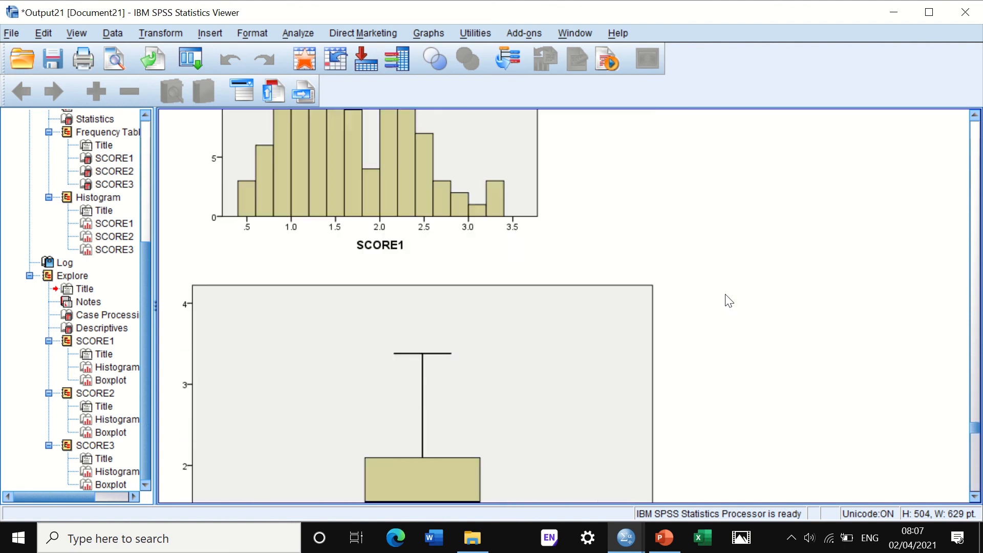
Step: Add a Normal distribution curve with automatic parameters to the SCORE1 Explore histogram, and return to the output
{"action": "left_click", "coordinate": [430, 290]}
{"action": "double_click", "coordinate": [430, 285]}
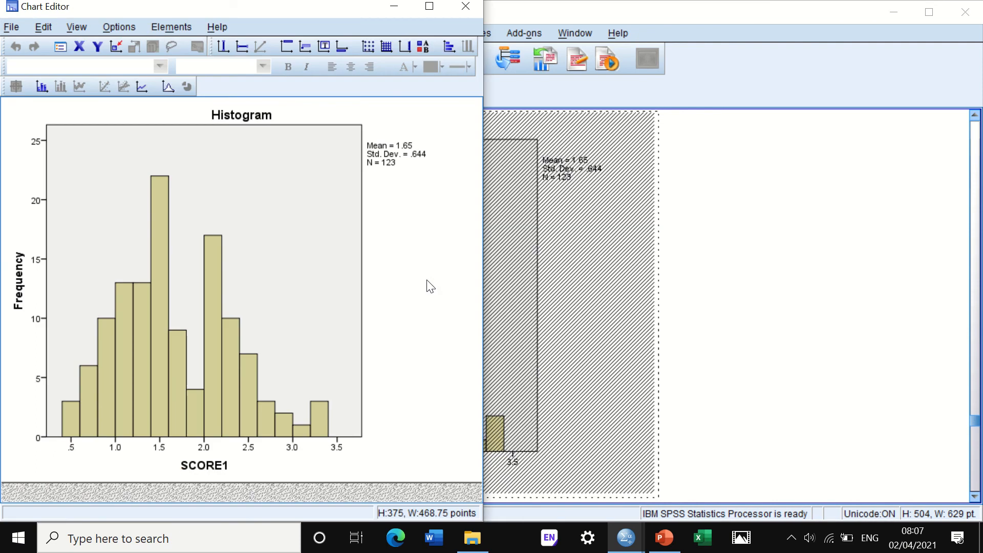
{"action": "left_click", "coordinate": [179, 28]}
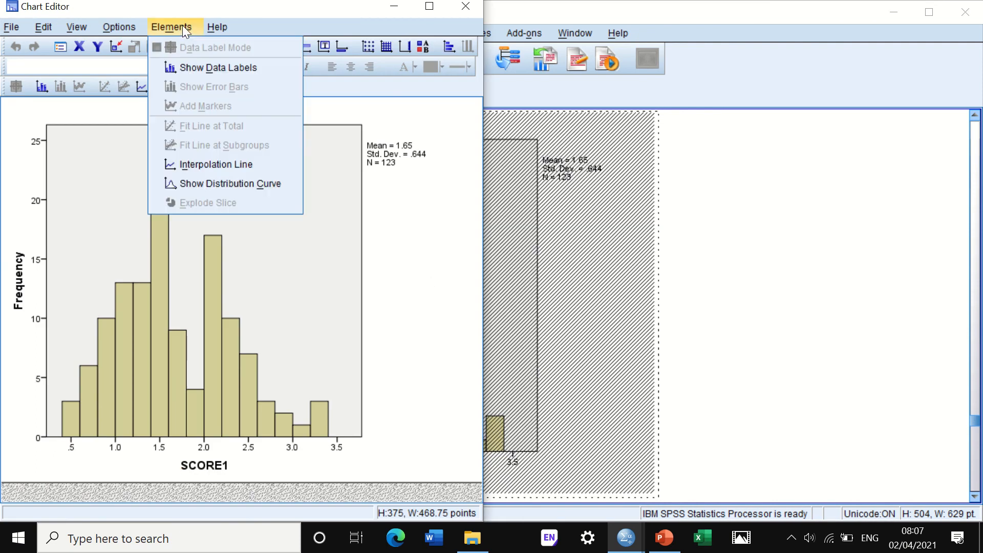
{"action": "left_click", "coordinate": [195, 183]}
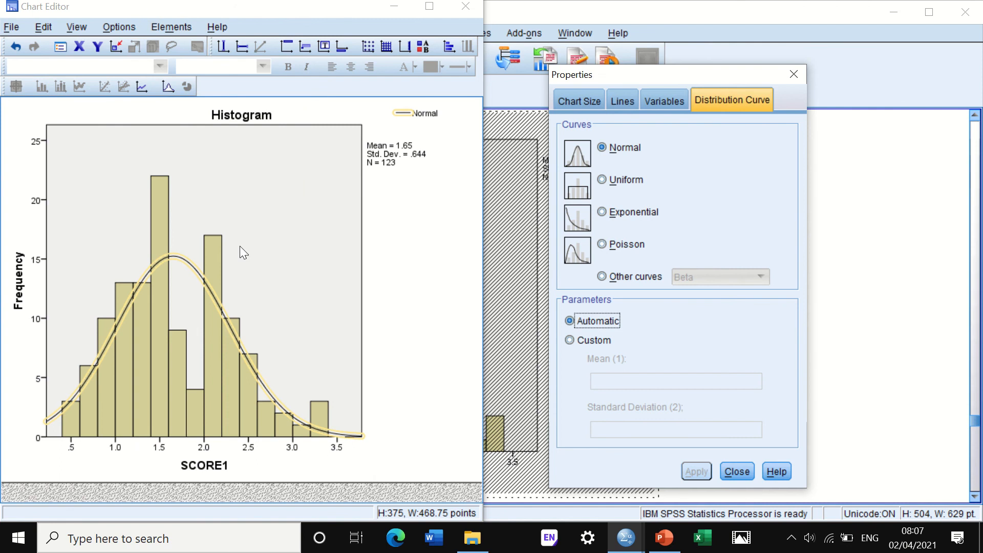
{"action": "left_click", "coordinate": [735, 470]}
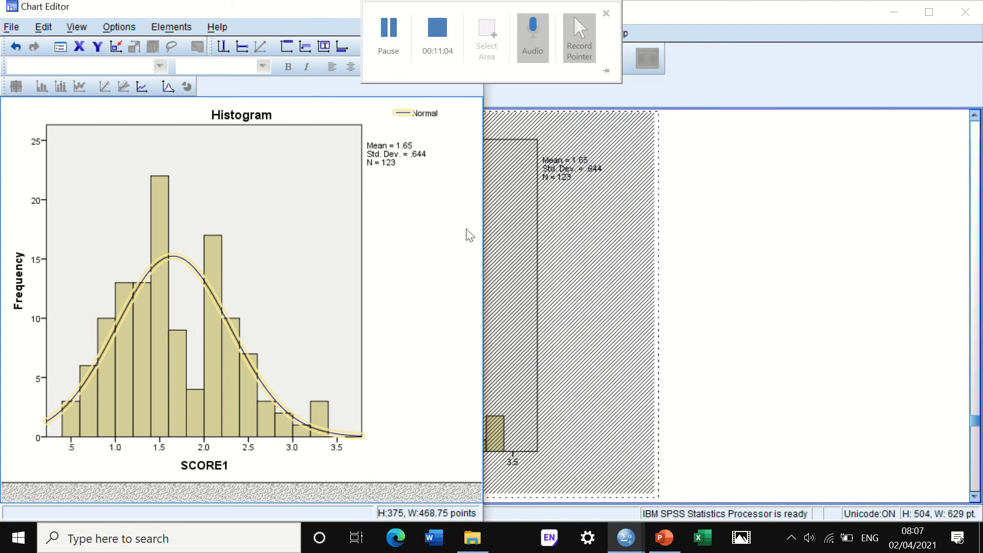
{"action": "left_click", "coordinate": [684, 299]}
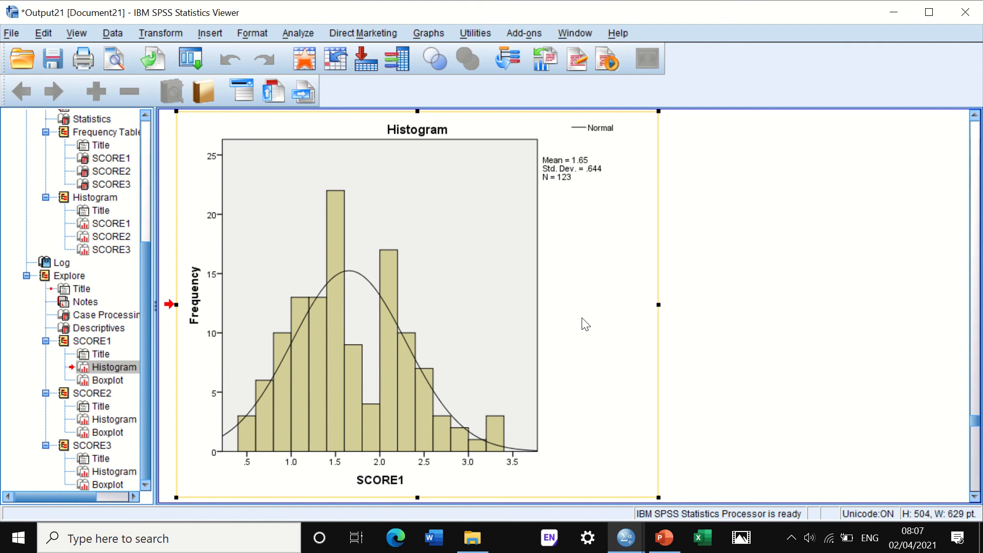